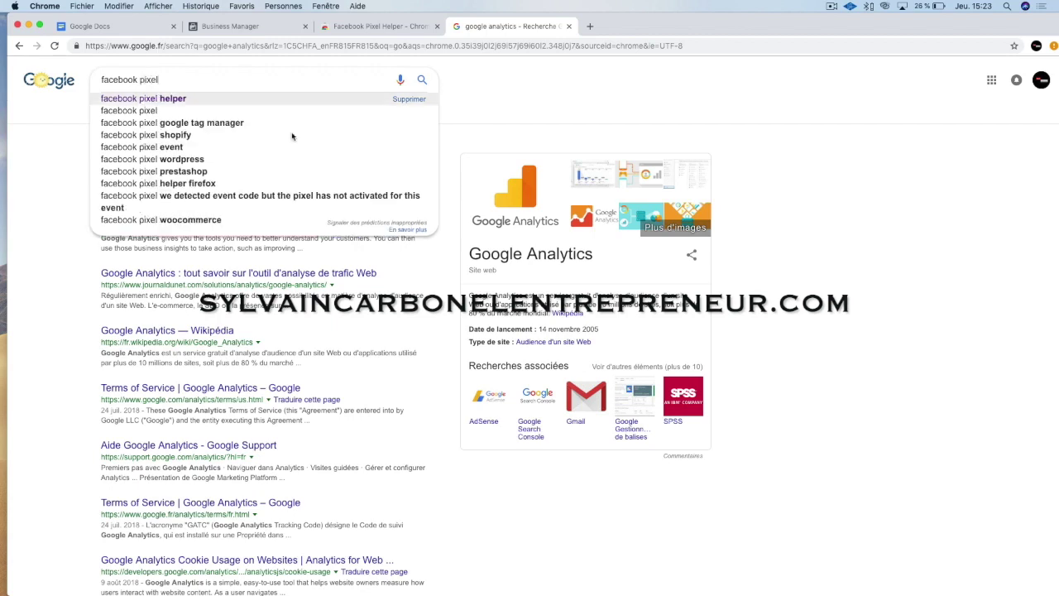
# Search Google for 'facebook pixel helper' and open its Chrome Web Store page.
pyautogui.moveTo(822, 592)
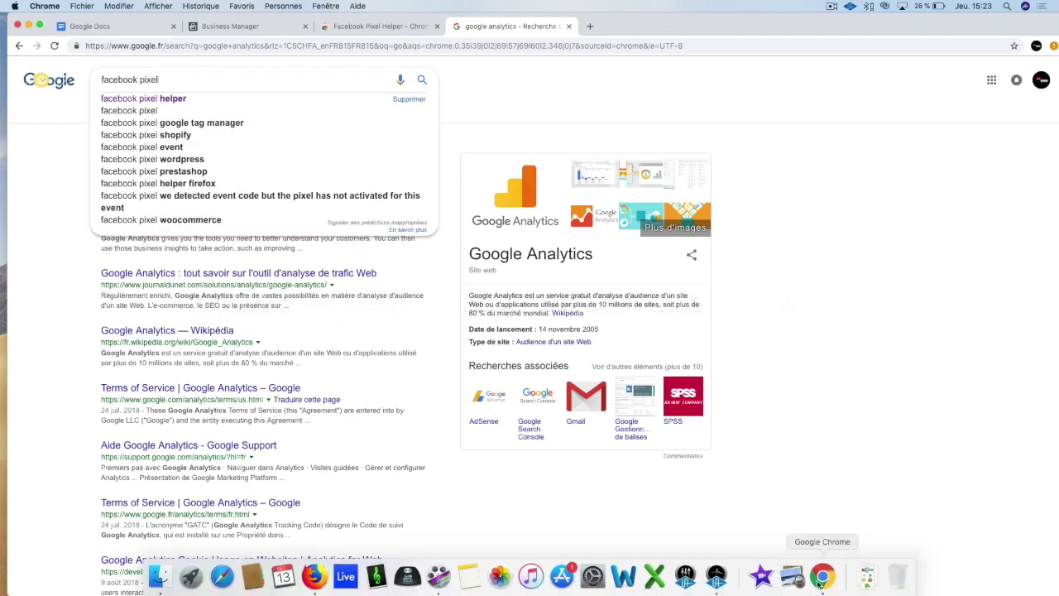
pyautogui.click(194, 98)
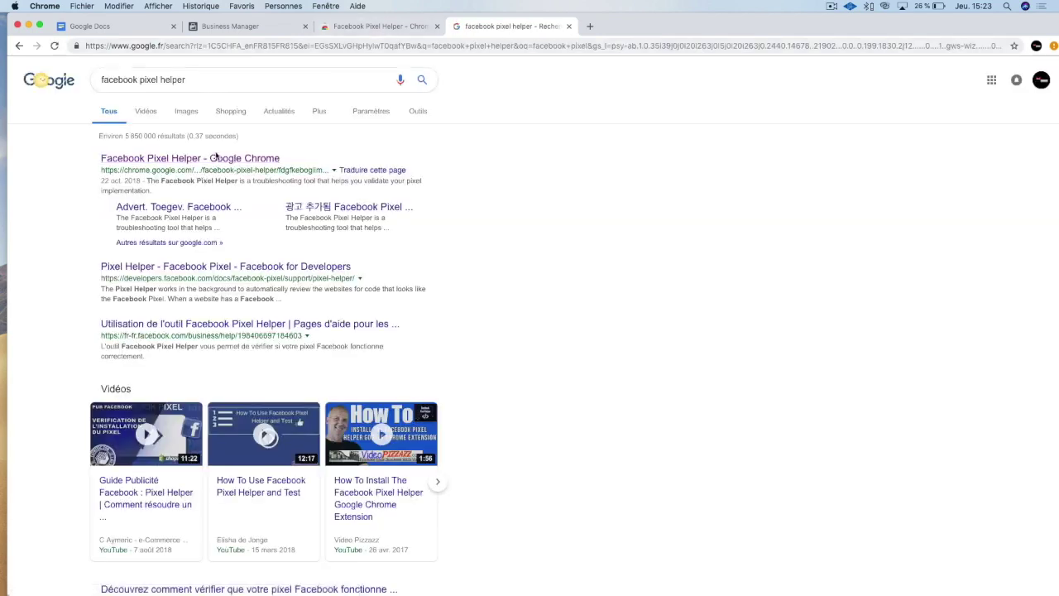
pyautogui.click(215, 161)
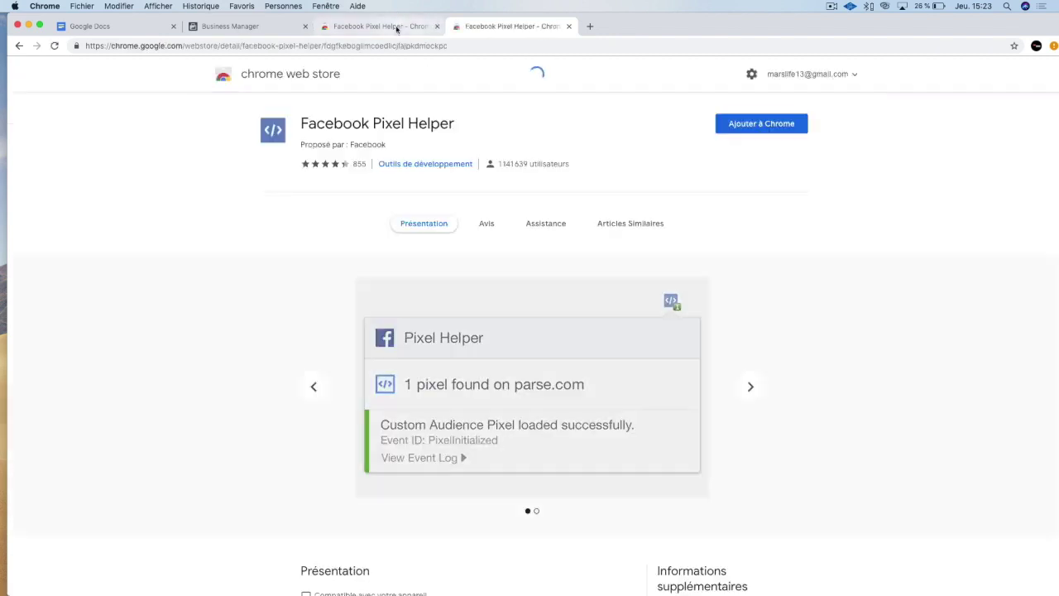
# Close the duplicate store tab and add the Facebook Pixel Helper extension to Chrome.
pyautogui.click(397, 29)
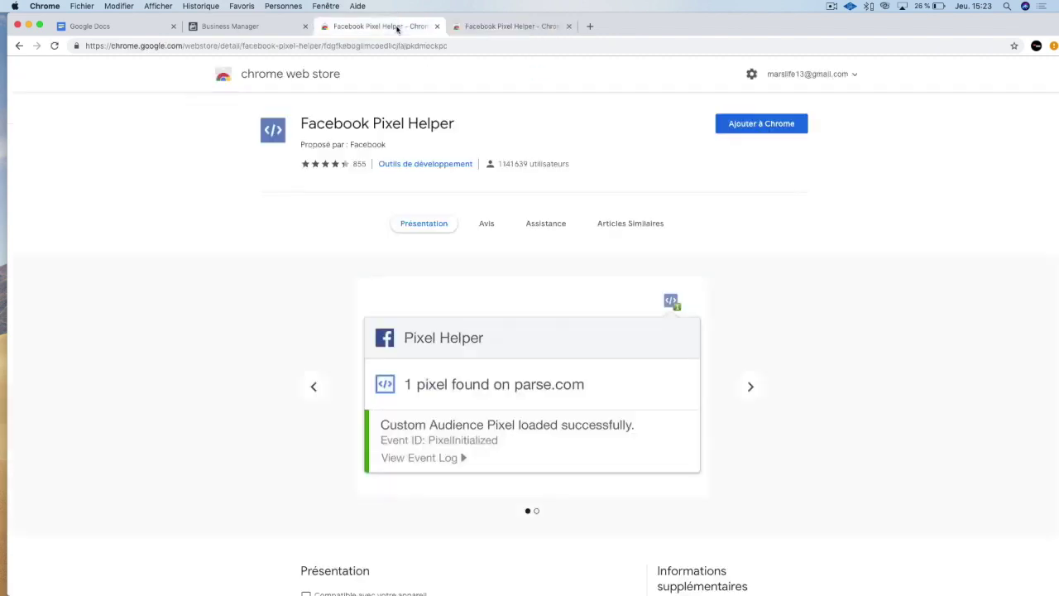
pyautogui.click(568, 27)
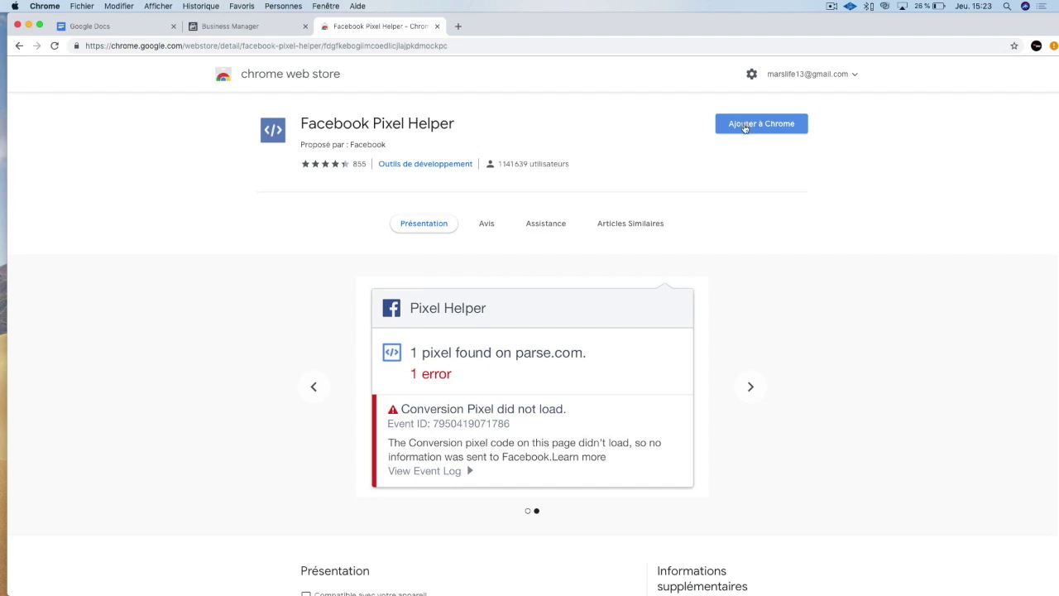
pyautogui.click(750, 125)
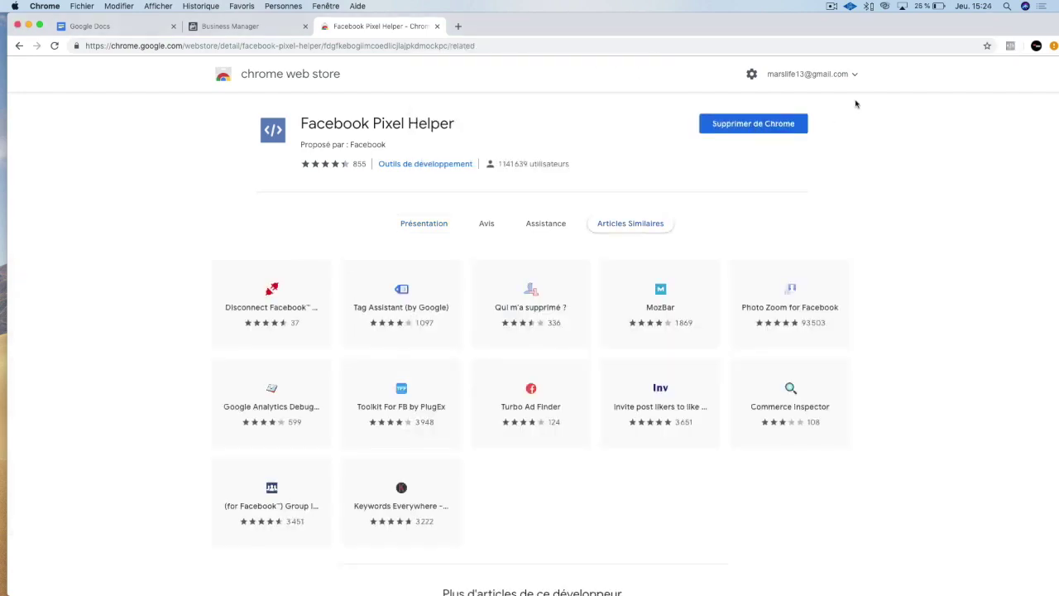
# Run Pixel Helper on the current page, which reports no pixels found.
pyautogui.click(1009, 47)
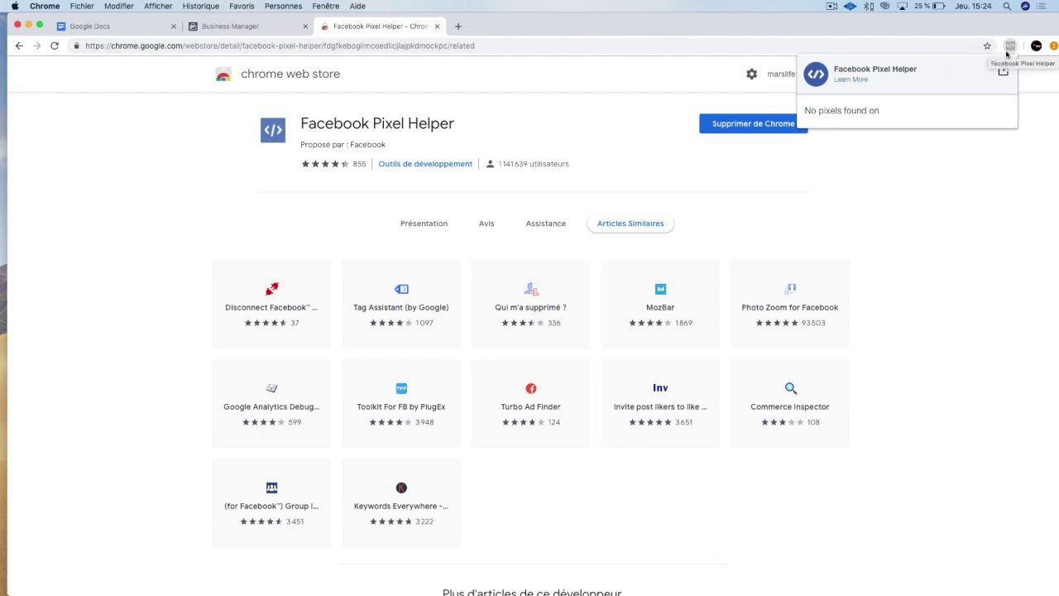
pyautogui.click(1010, 46)
pyautogui.click(1009, 46)
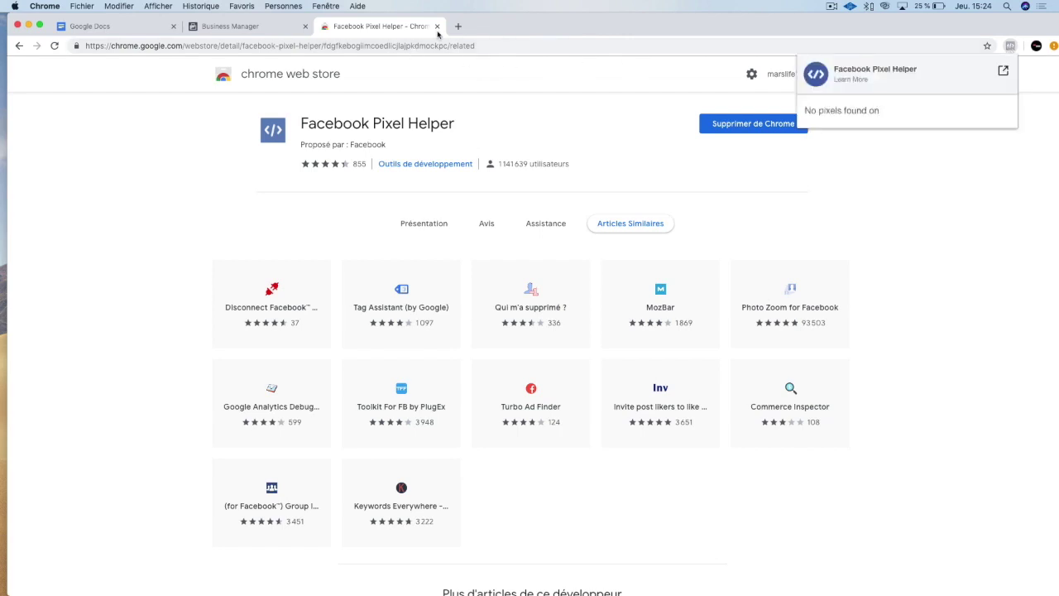
# Close the Web Store tab, go to Events Manager's Pixels page and begin Créer un pixel.
pyautogui.click(437, 27)
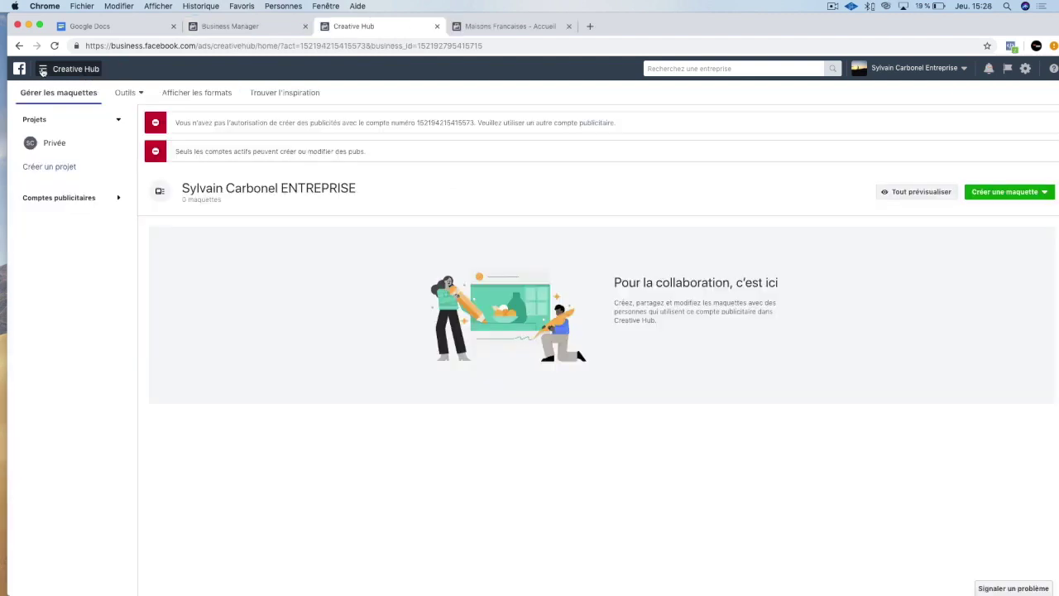
pyautogui.click(42, 68)
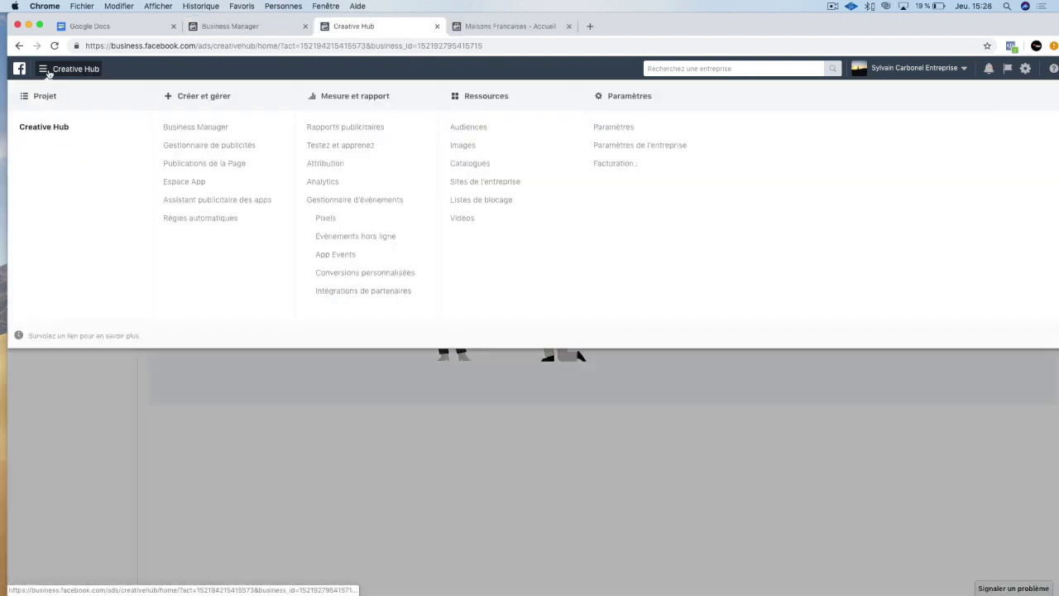
pyautogui.click(322, 219)
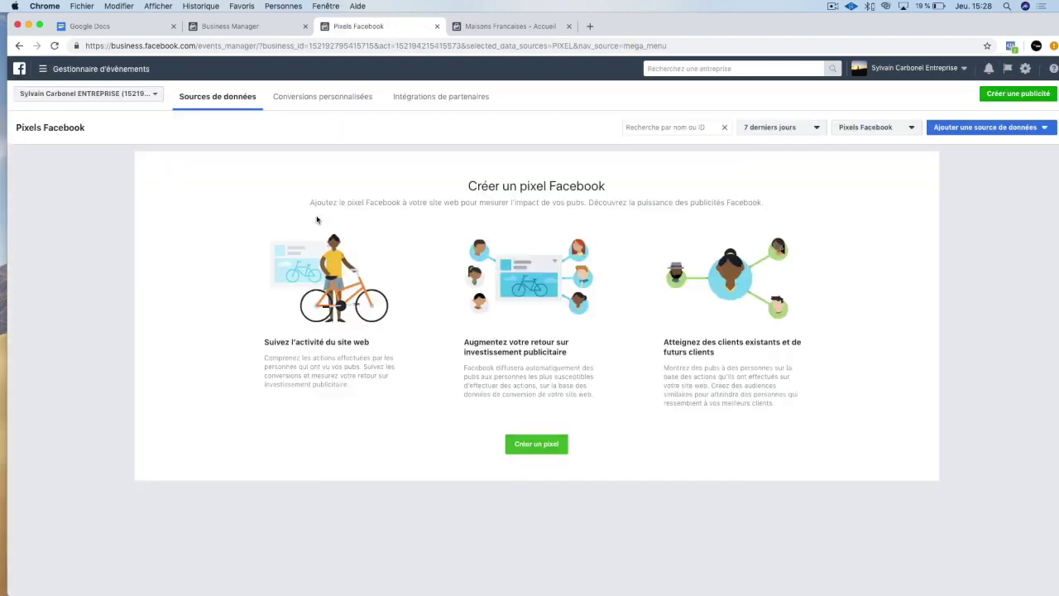
pyautogui.click(522, 445)
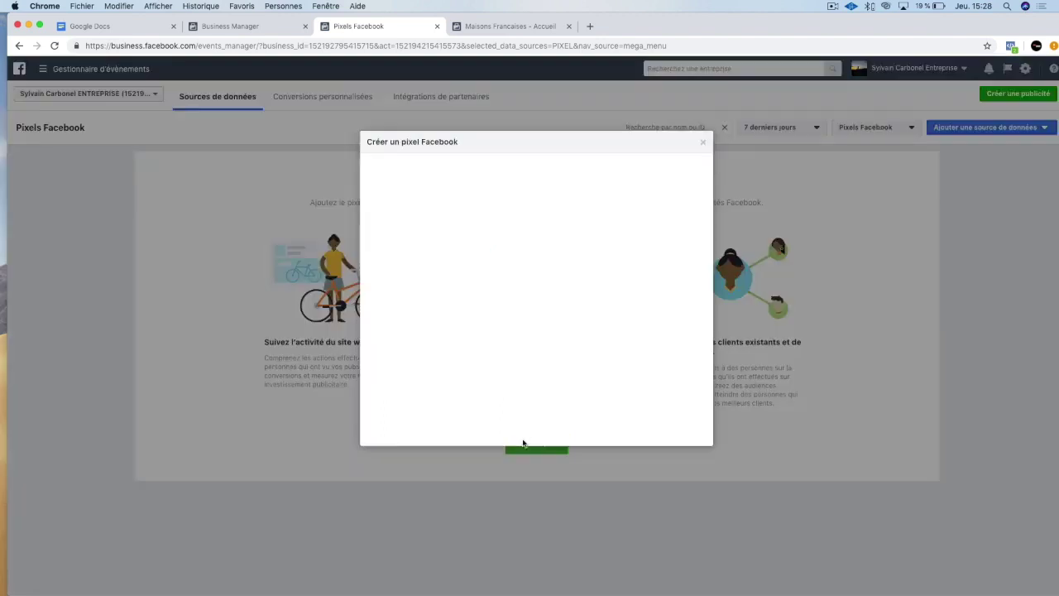
pyautogui.write('Pixel de Maisons francaises')
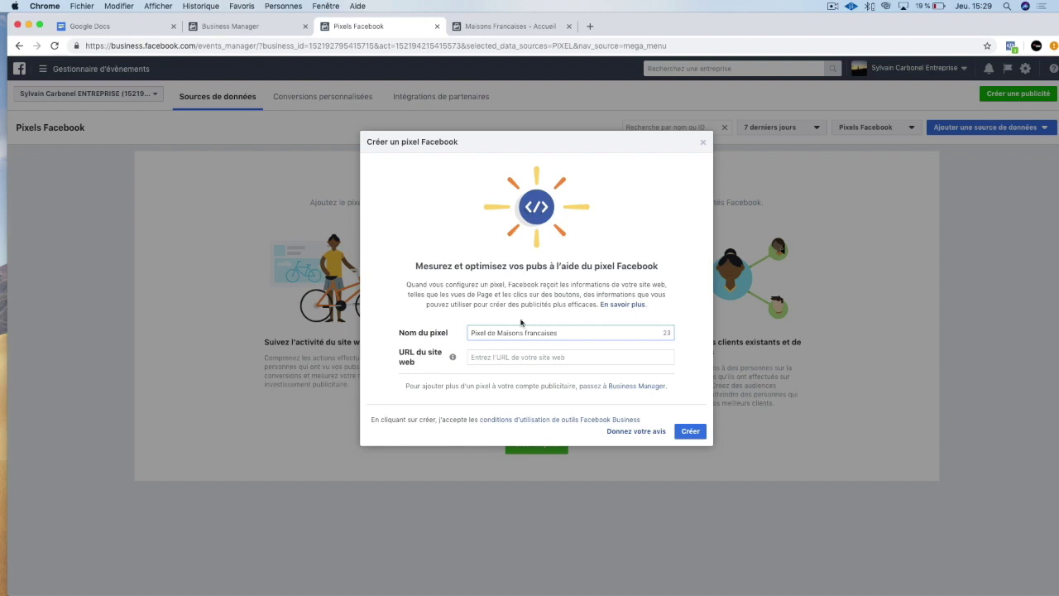
pyautogui.click(553, 357)
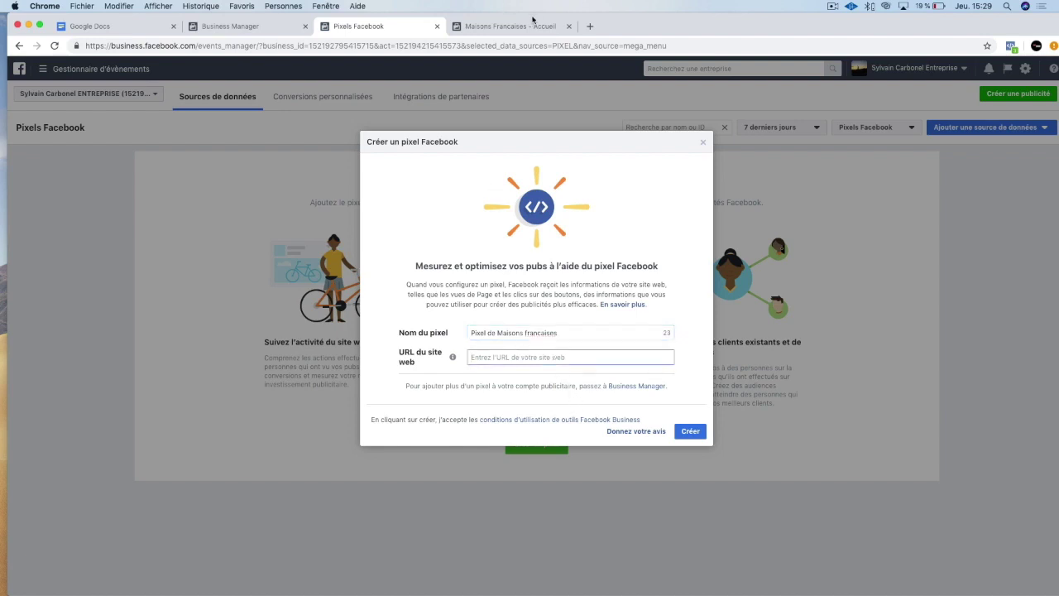
pyautogui.click(587, 26)
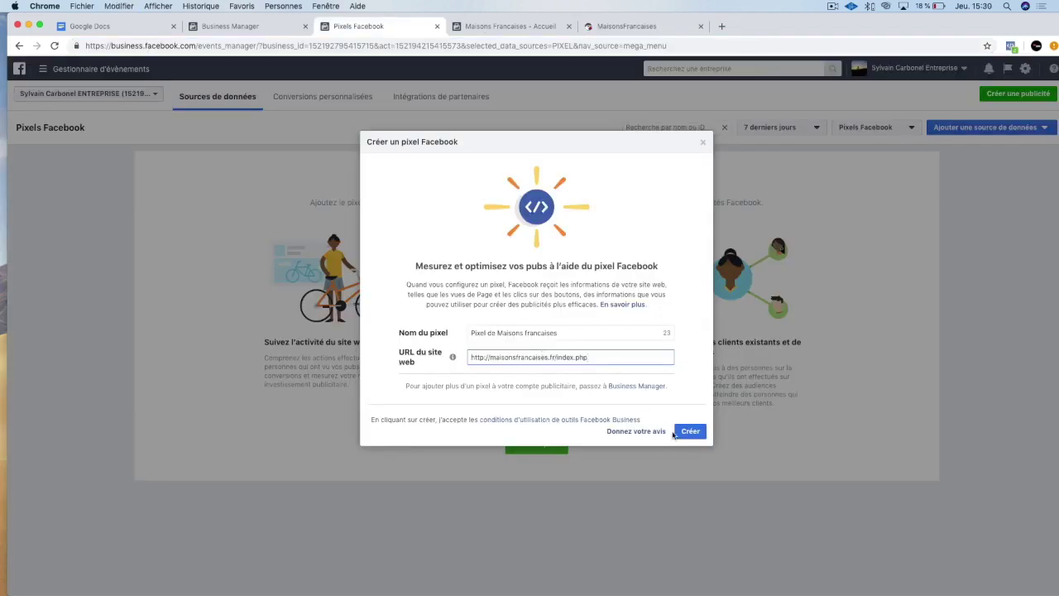
pyautogui.click(689, 433)
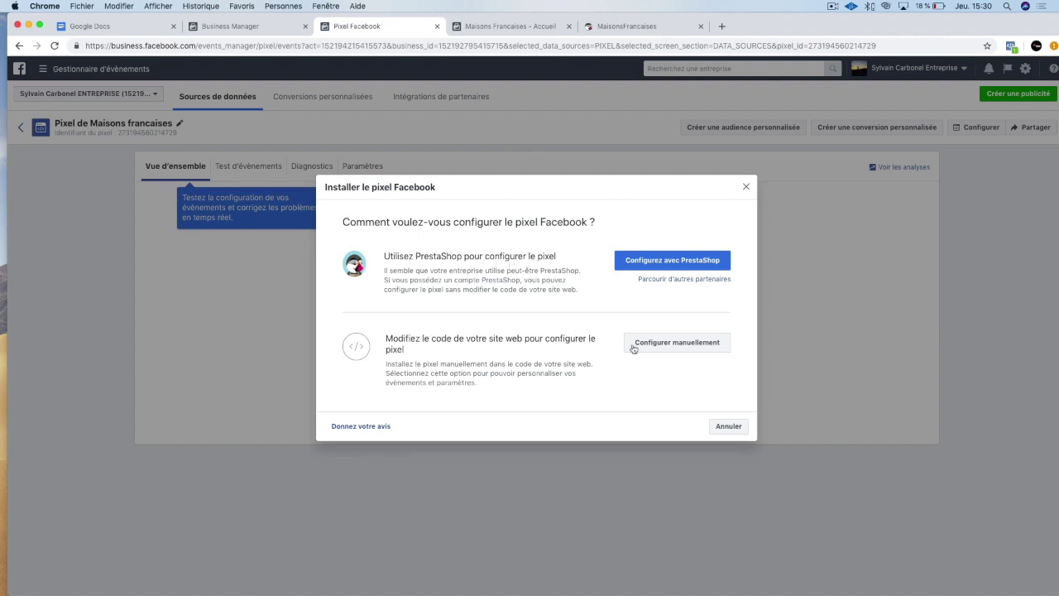
# Choose Configurer manuellement and copy the pixel base code from step 2 to the clipboard.
pyautogui.click(676, 346)
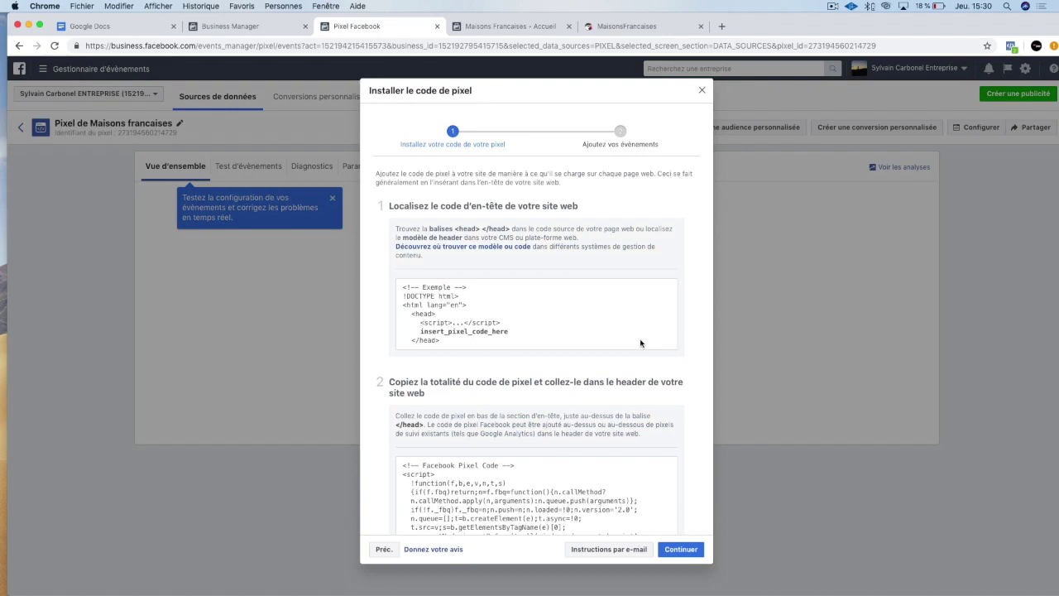
pyautogui.scroll(-5, 642, 342)
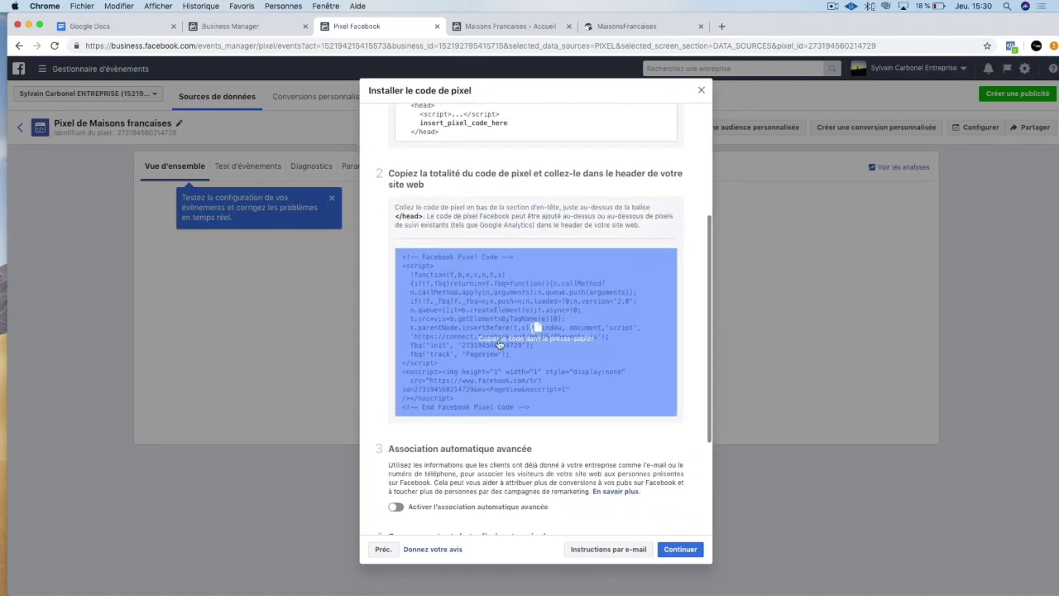
pyautogui.click(507, 340)
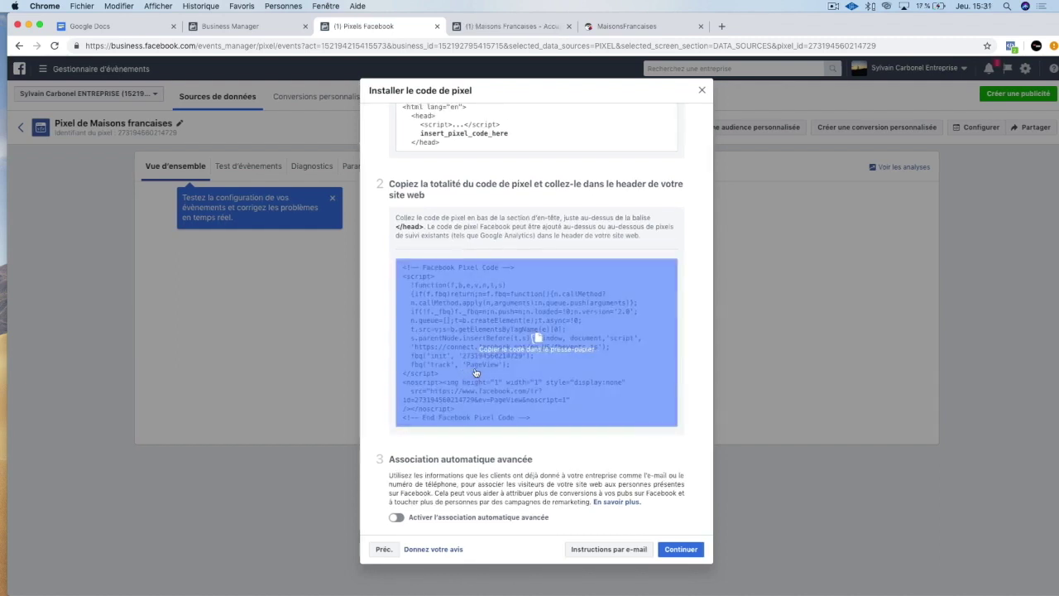
pyautogui.click(488, 372)
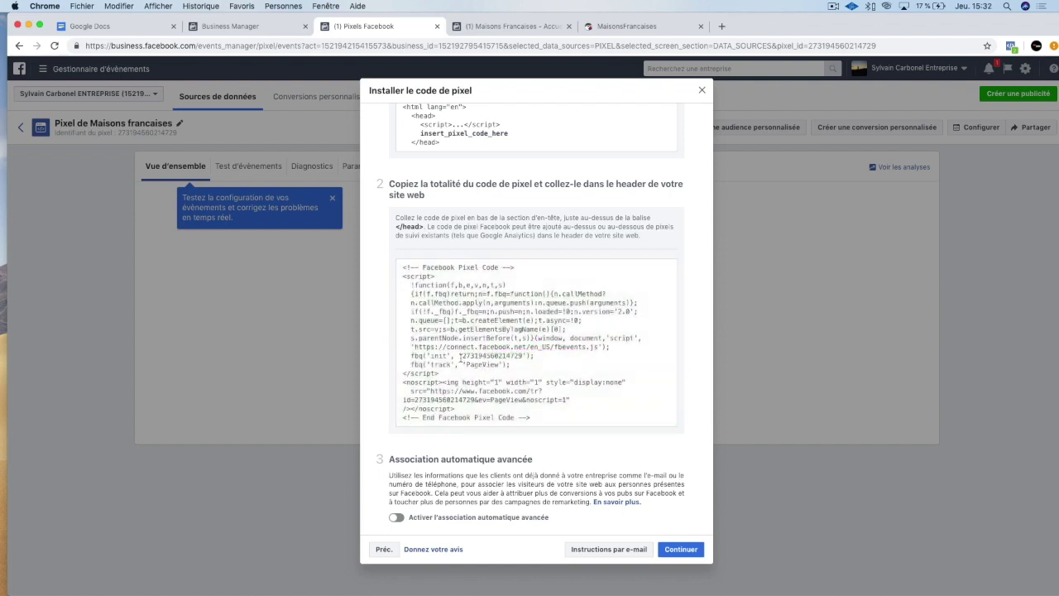
pyautogui.click(495, 360)
# Open a new tab and launch the drivinFTP file manager.
pyautogui.click(722, 26)
pyautogui.write('php')
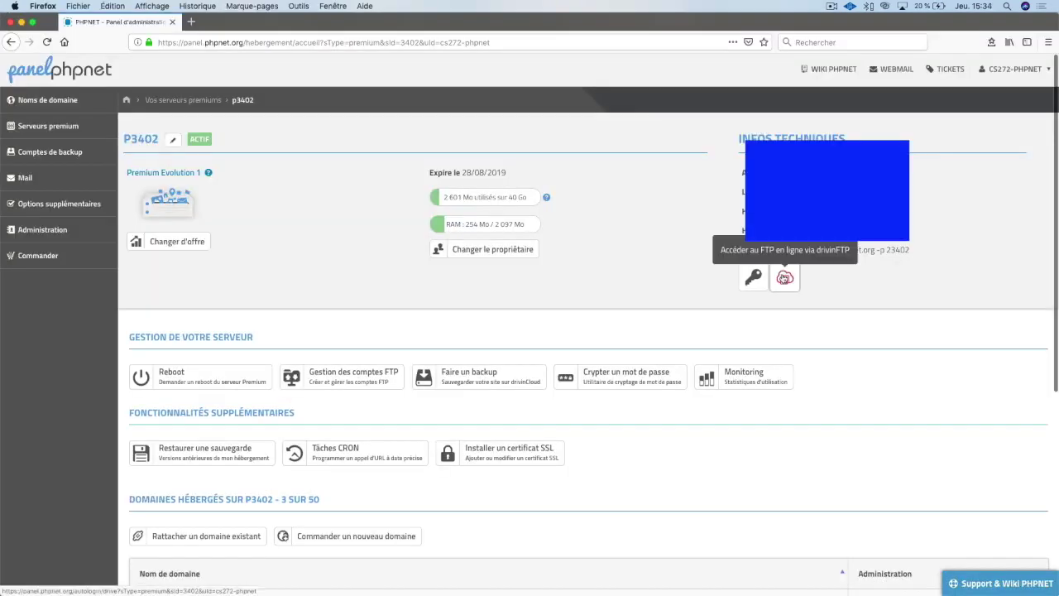
pyautogui.click(784, 278)
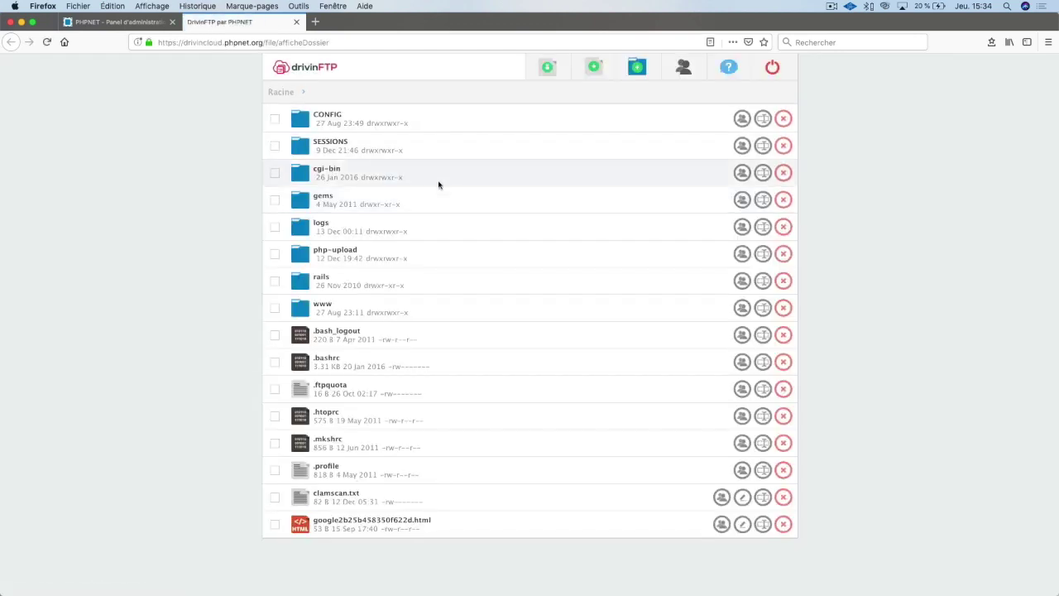
# Browse www > prestashop > prestashop > themes > default-bootstrap and open header.tpl for editing.
pyautogui.click(322, 308)
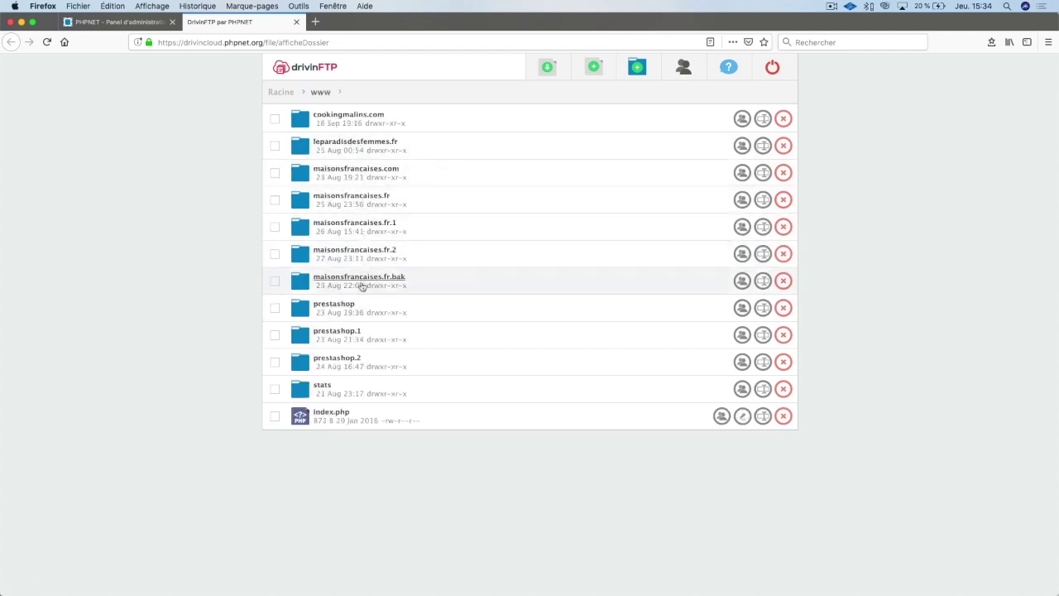
pyautogui.click(339, 304)
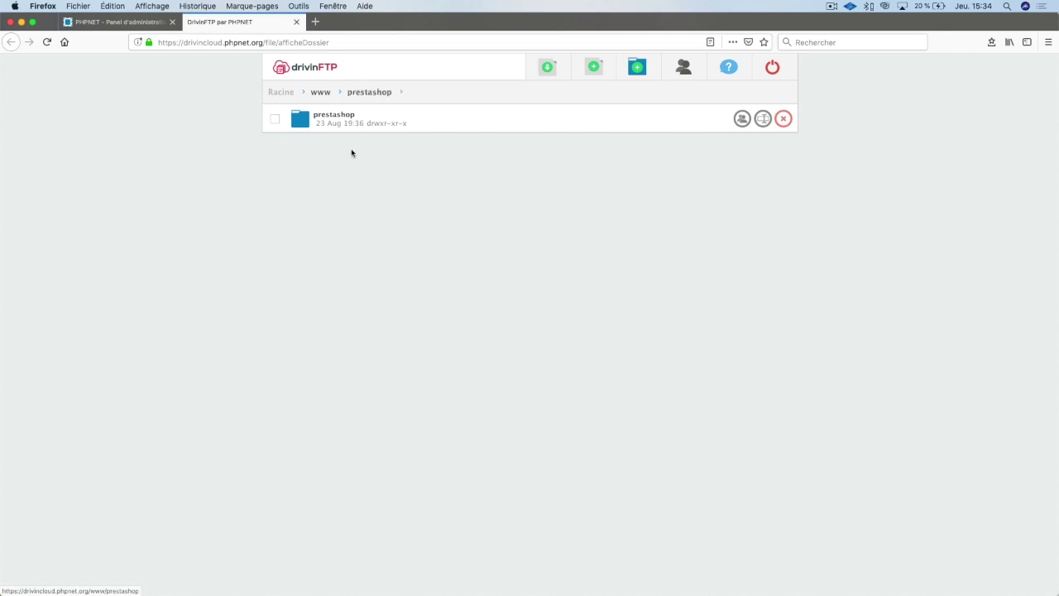
pyautogui.click(341, 116)
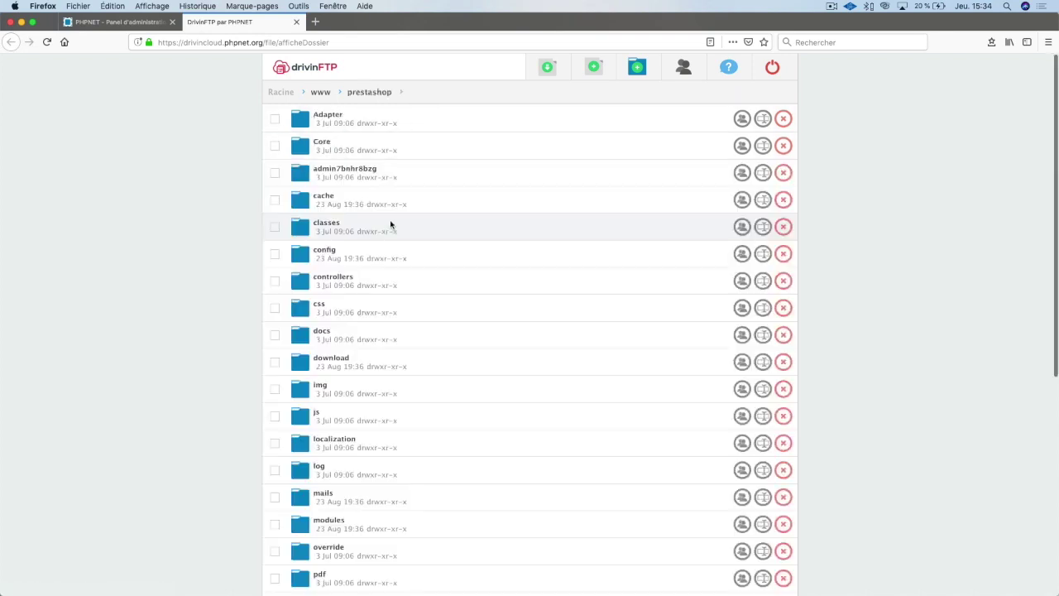
pyautogui.scroll(-1, 384, 124)
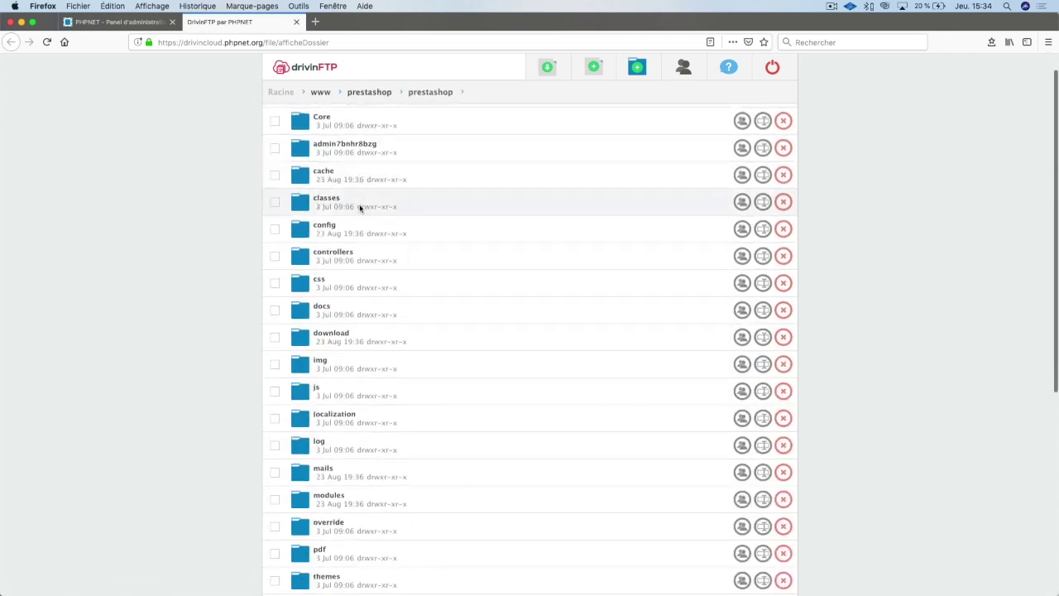
pyautogui.scroll(-3, 355, 279)
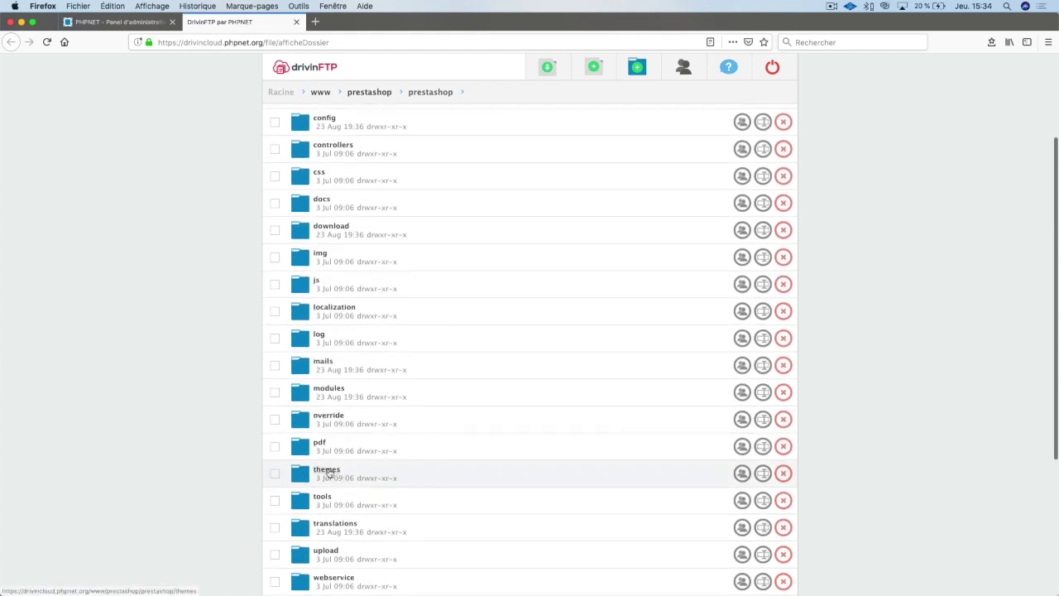
pyautogui.click(327, 472)
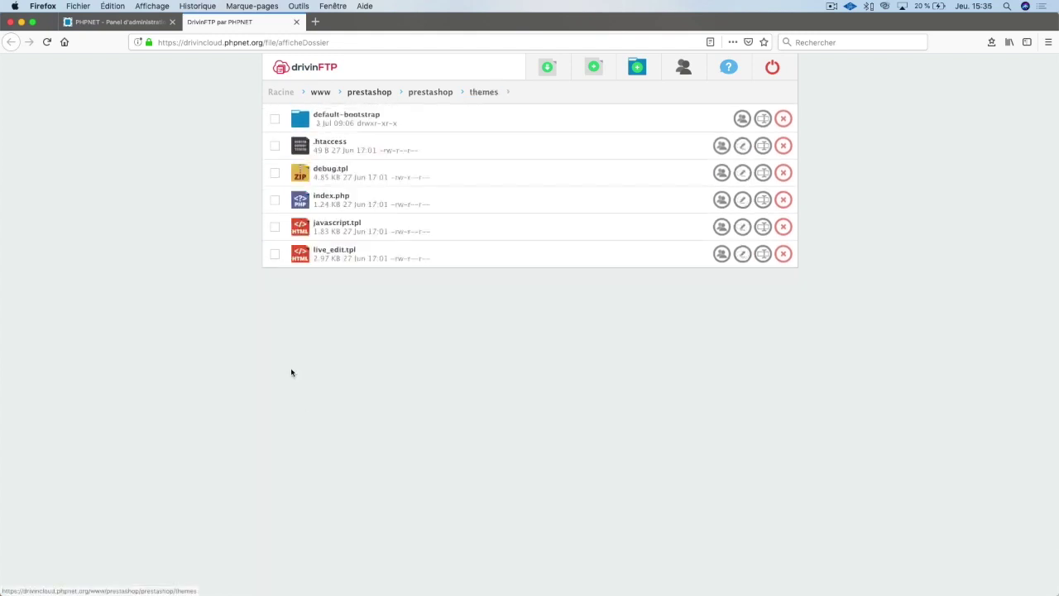
pyautogui.click(354, 121)
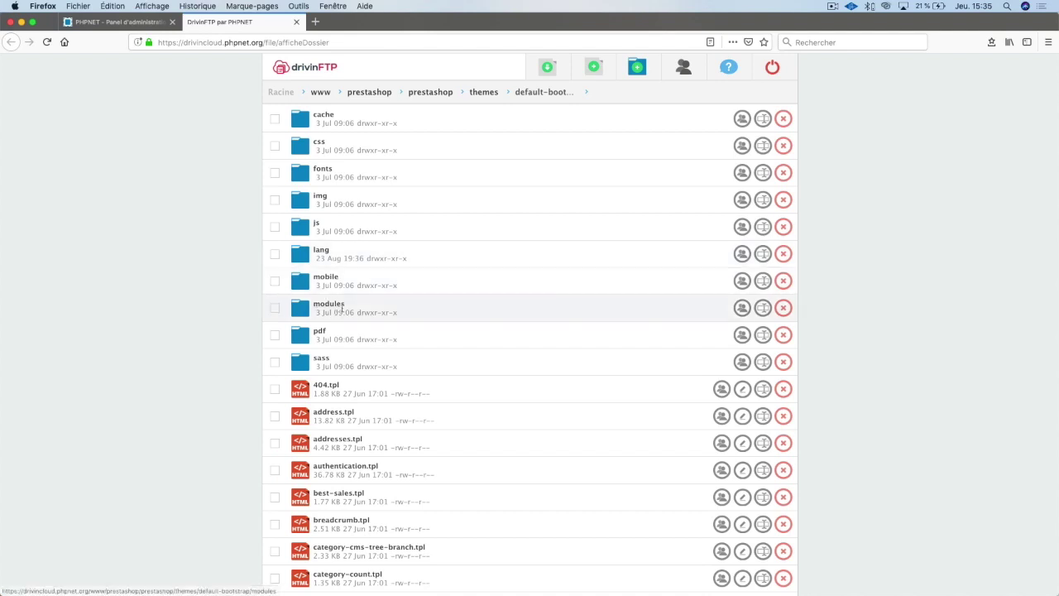
pyautogui.scroll(-5, 364, 397)
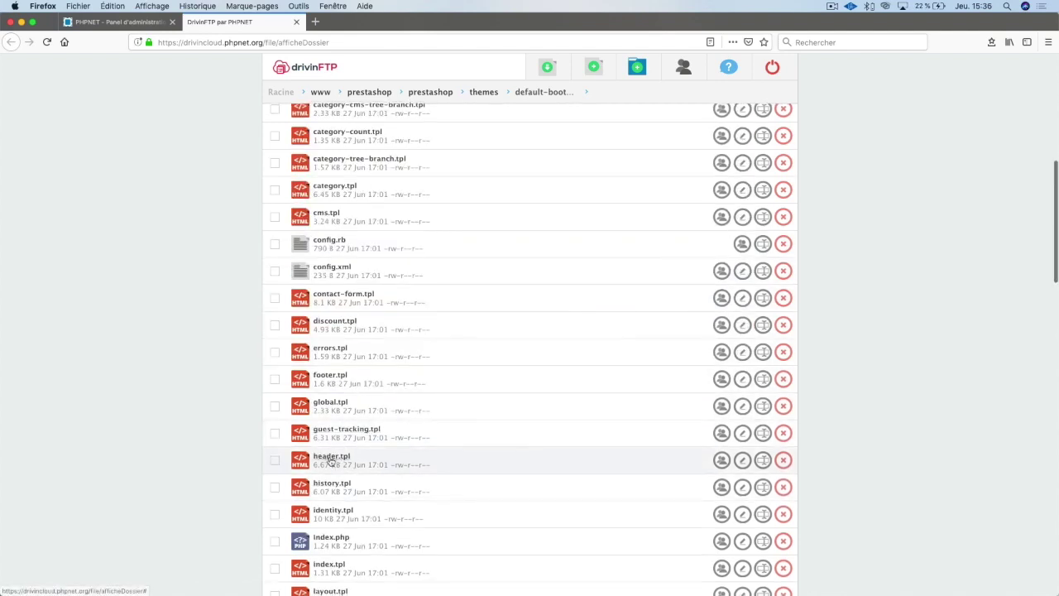
pyautogui.click(744, 464)
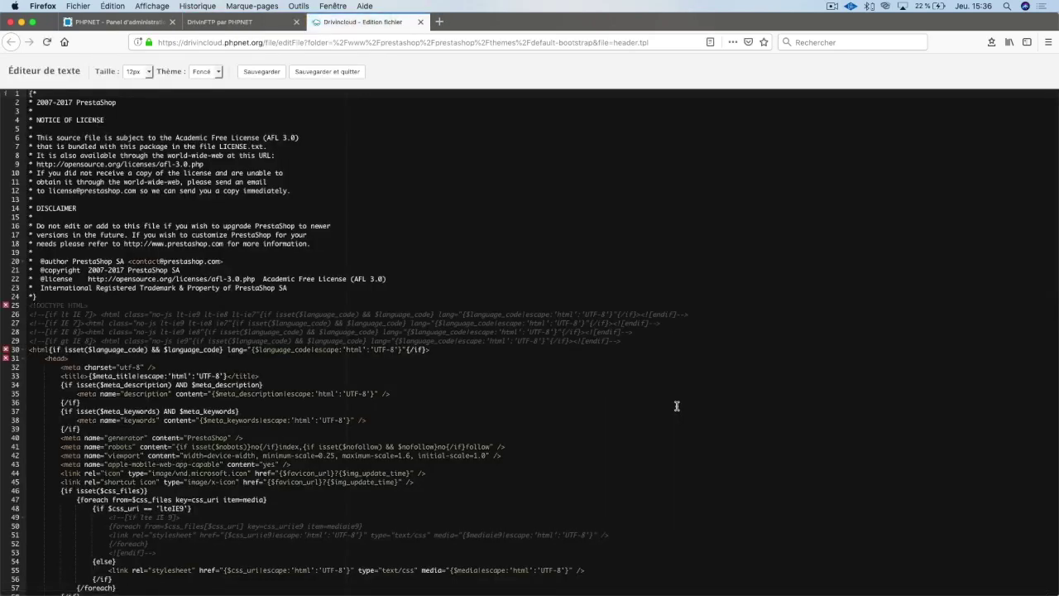
# Paste the pixel code on a new line above </head>, wrapped in {literal} … {/literal}.
pyautogui.scroll(-5, 126, 451)
pyautogui.click(126, 452)
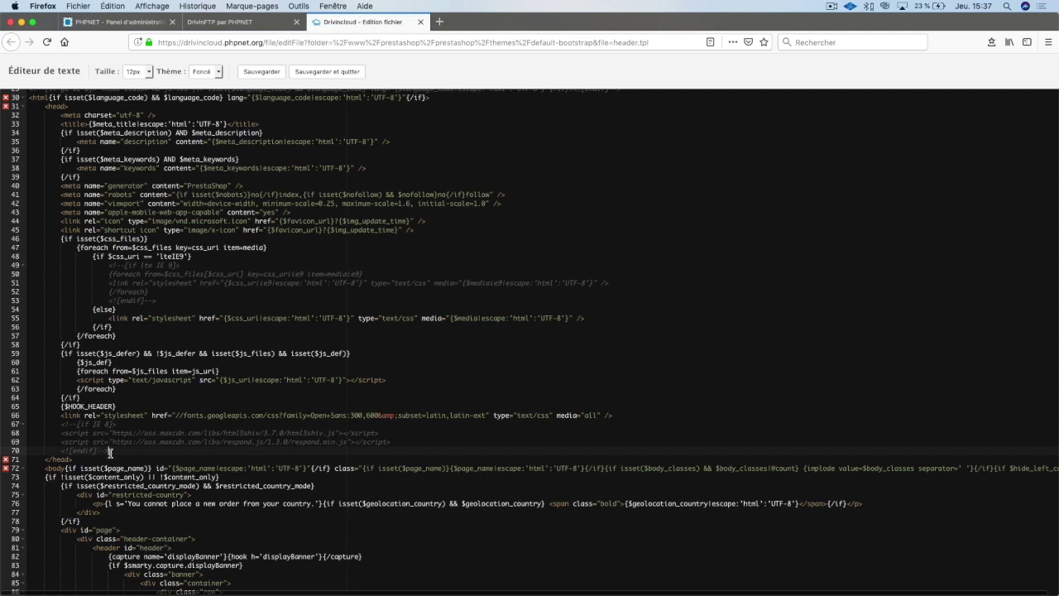
pyautogui.press('Return')
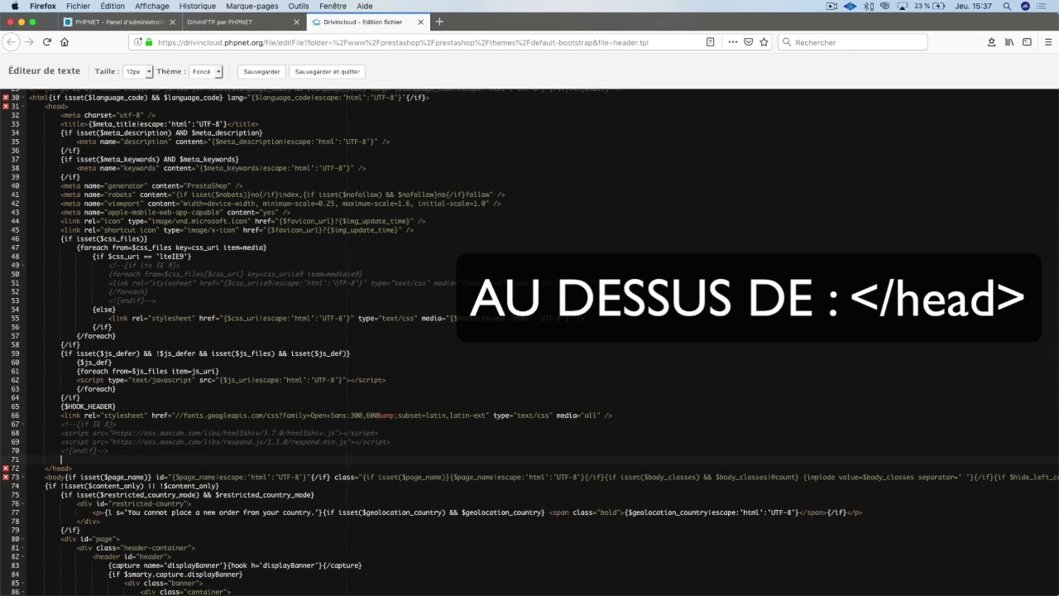
pyautogui.press('super+v')
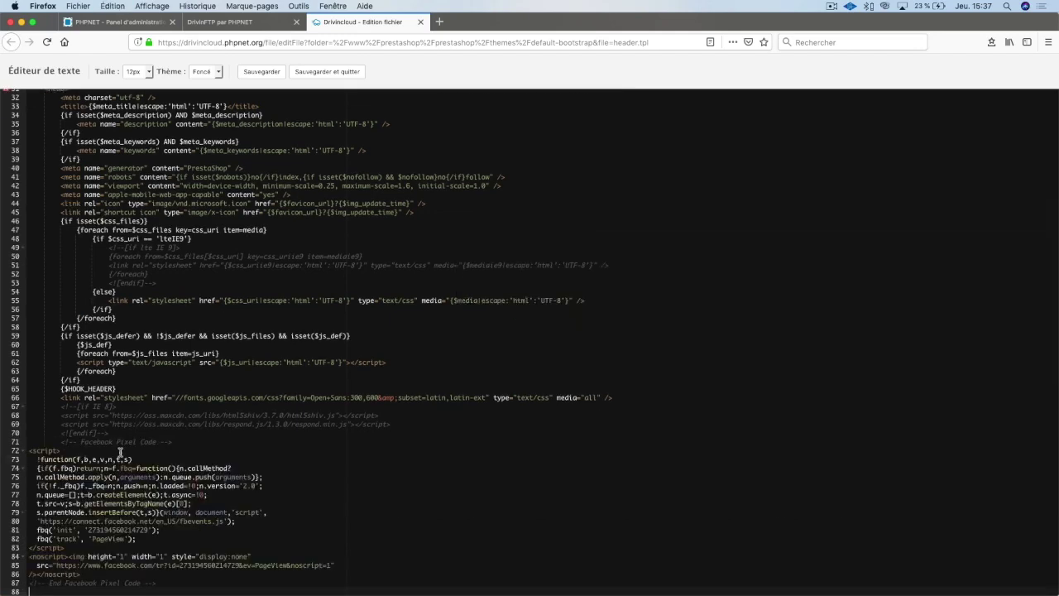
pyautogui.scroll(-4, 121, 453)
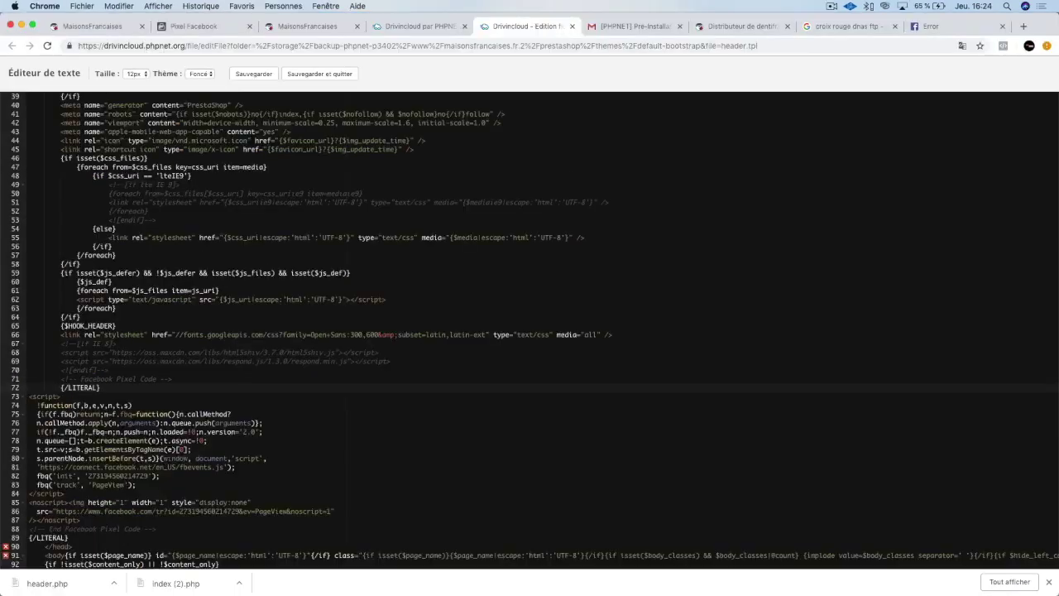
pyautogui.press('BackSpace')
pyautogui.scroll(10, 356, 248)
# Save header.tpl and check the storefront with Pixel Helper, which finds no pixel.
pyautogui.click(319, 74)
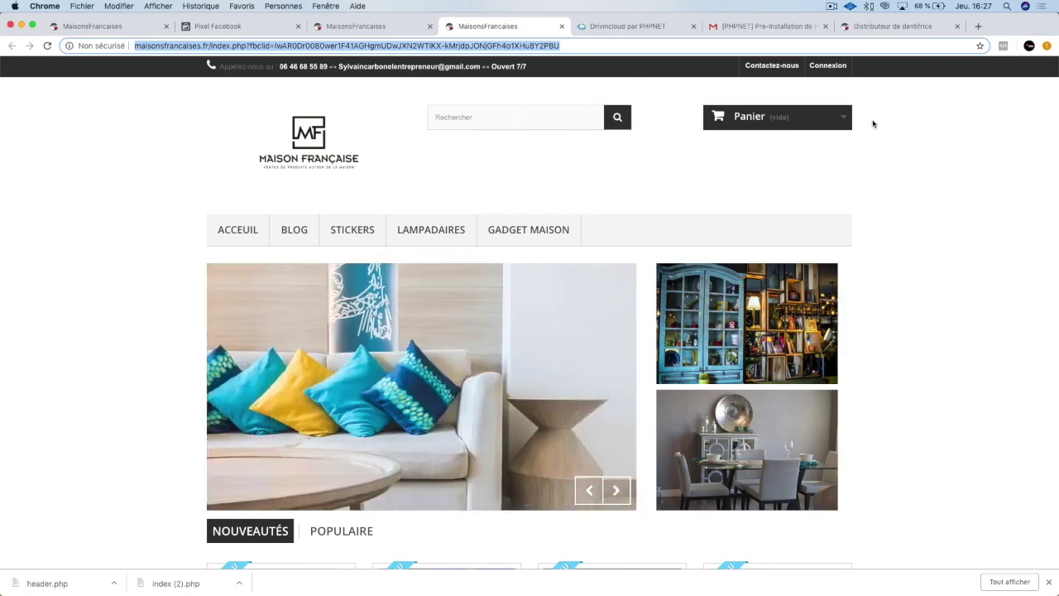
pyautogui.click(1002, 47)
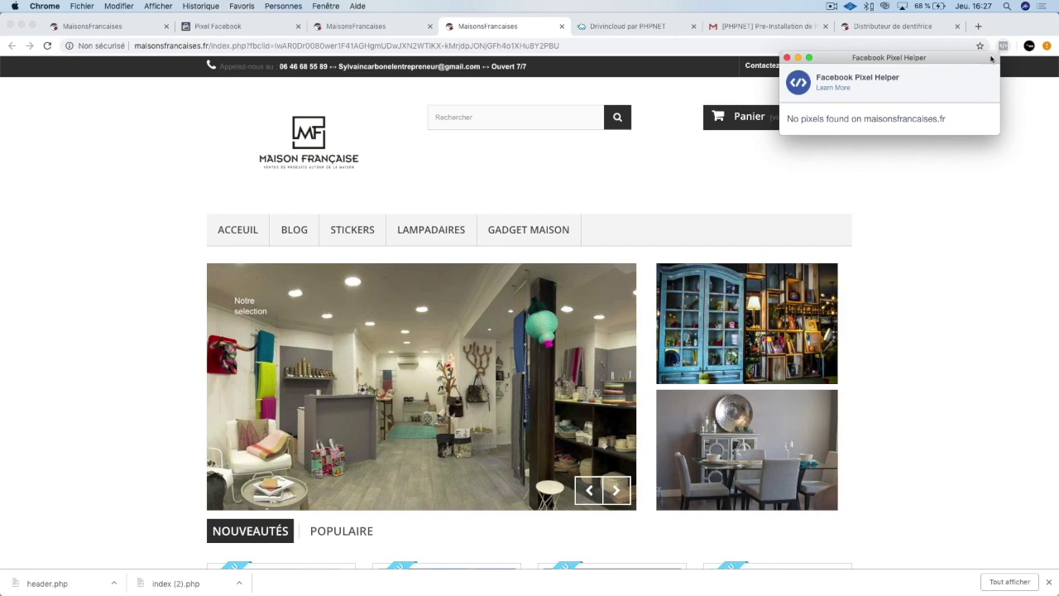
pyautogui.press('super+l')
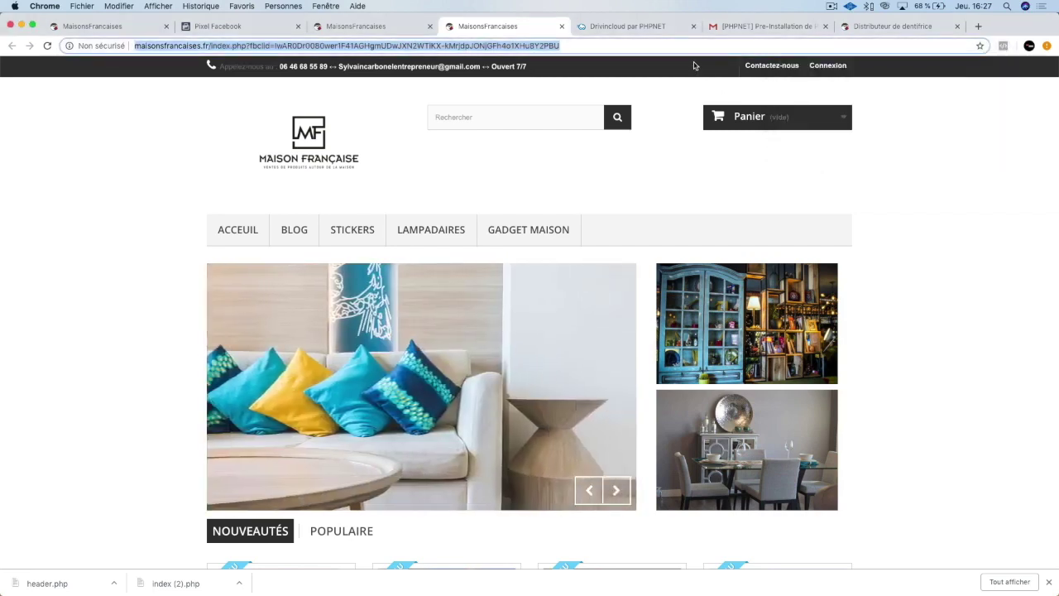
# Close the Drivincloud, PHPNET and Distributeur de dentifrice tabs and open a blank tab.
pyautogui.click(693, 26)
pyautogui.click(693, 26)
pyautogui.click(693, 26)
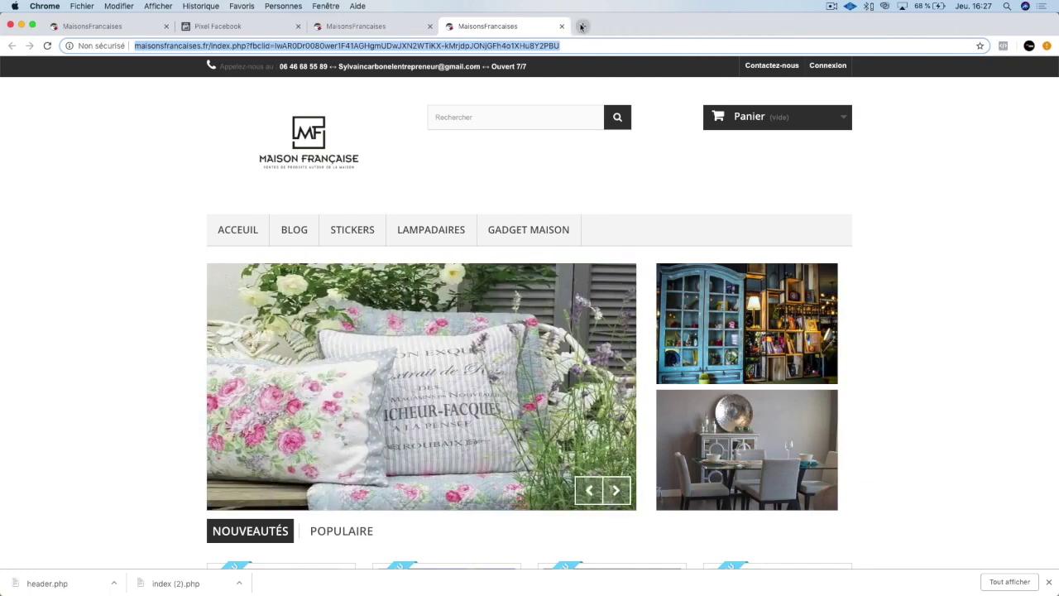
pyautogui.click(582, 27)
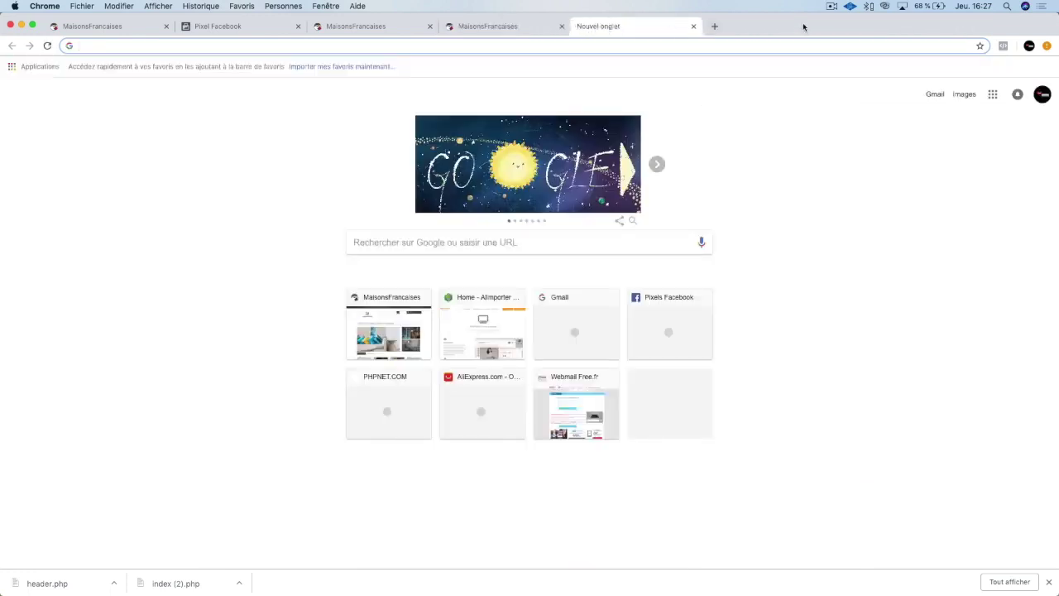
# Go to codecanyon.net from the address bar.
pyautogui.write('g')
pyautogui.press('Return')
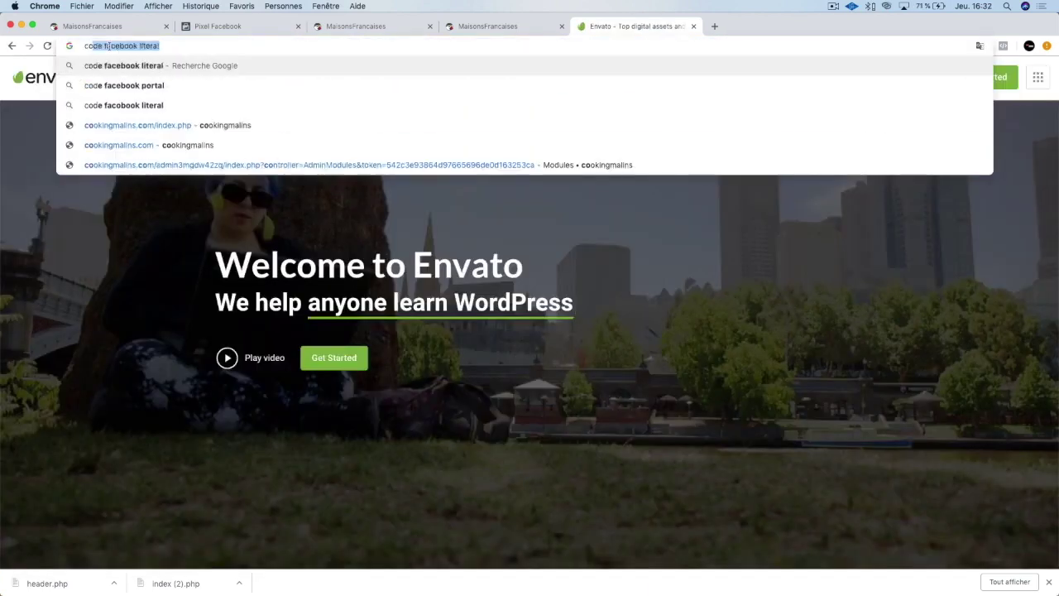
pyautogui.press('BackSpace')
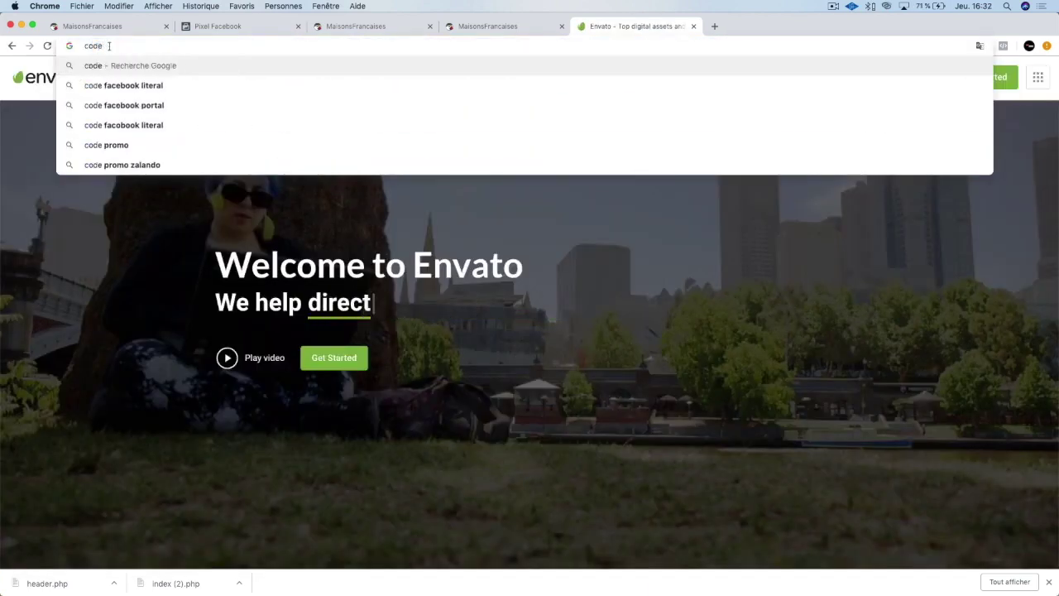
pyautogui.write('canyon')
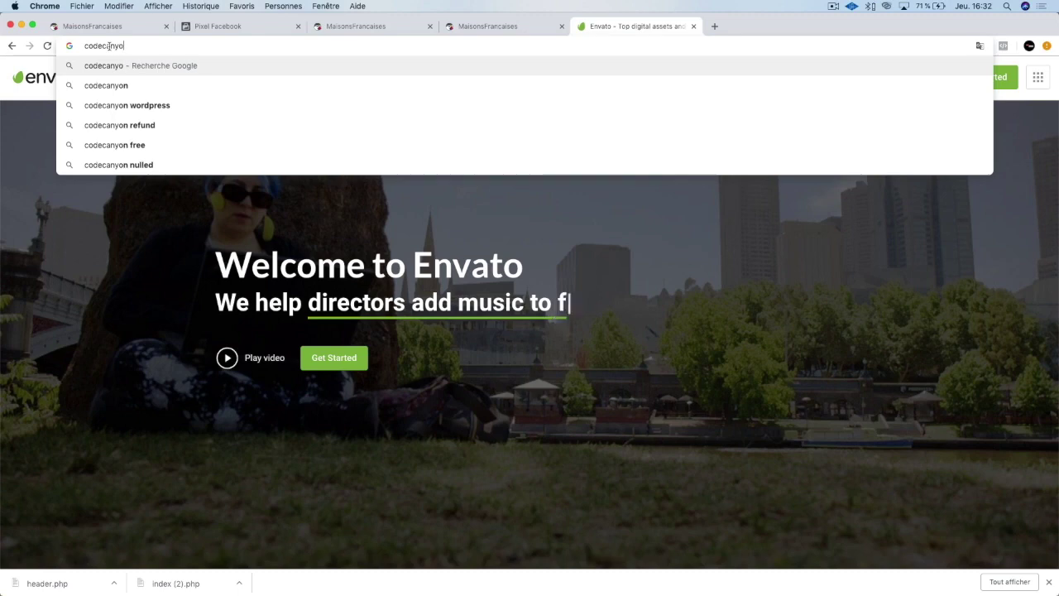
pyautogui.write('.net')
pyautogui.press('Return')
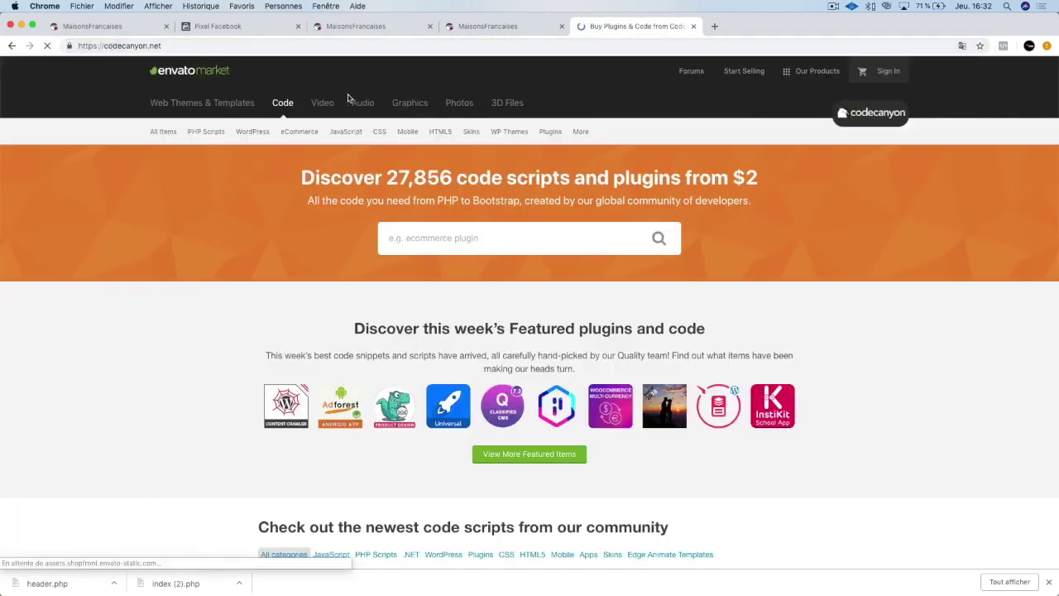
# Search CodeCanyon for 'facebook conversion tracking pixels'.
pyautogui.moveTo(440, 158)
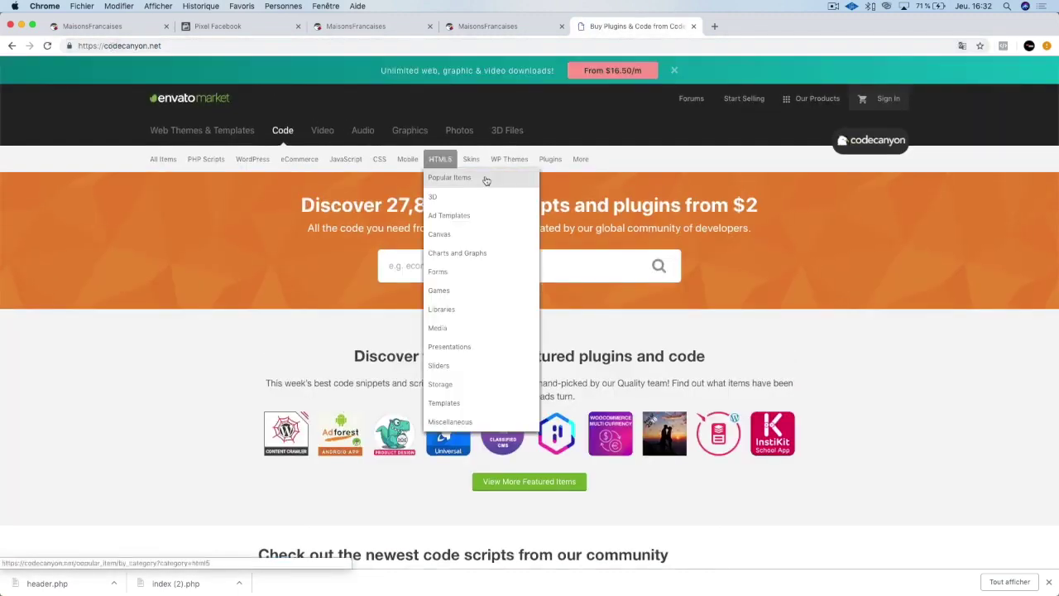
pyautogui.click(571, 262)
pyautogui.write('face')
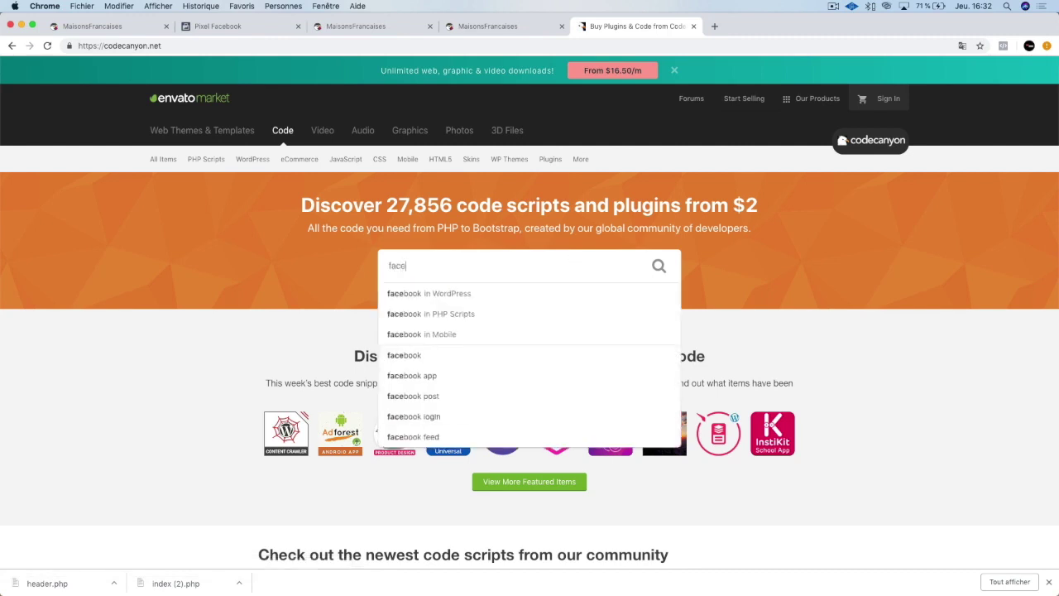
pyautogui.write('book conversion')
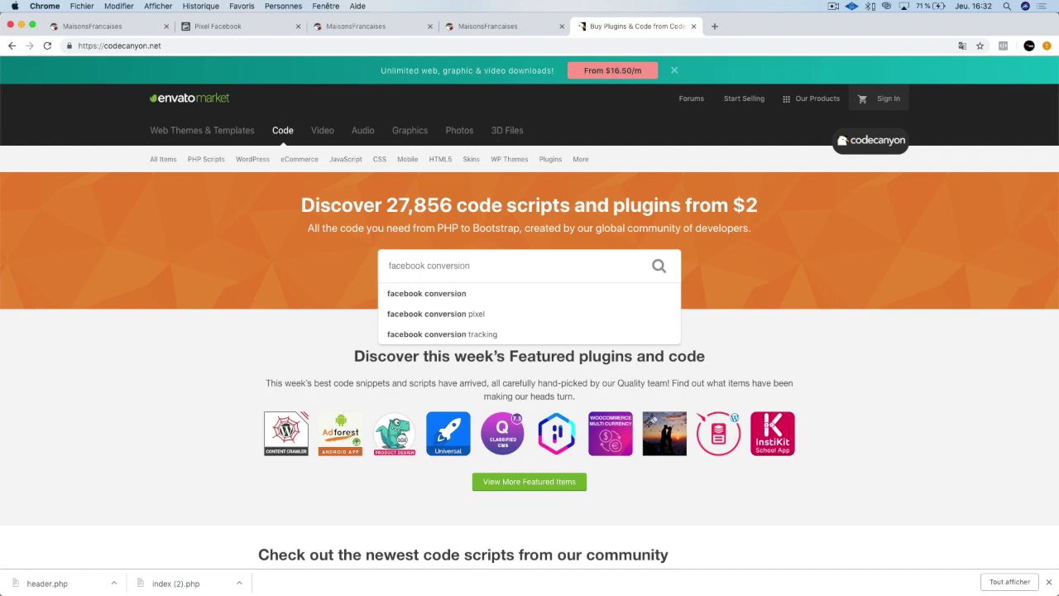
pyautogui.write(' trac')
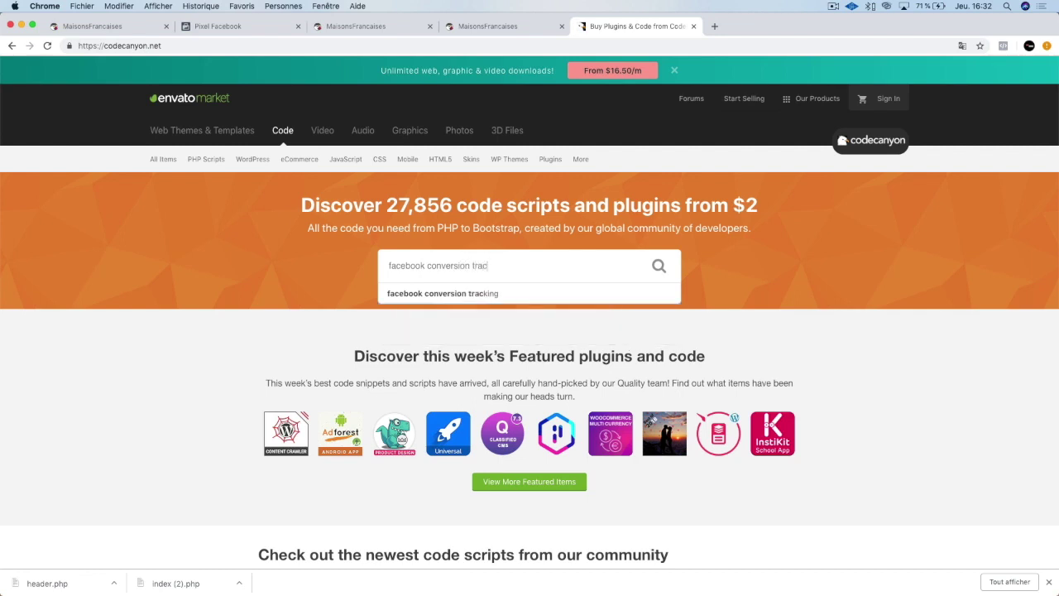
pyautogui.write('king pl')
pyautogui.write('ixels')
pyautogui.press('Return')
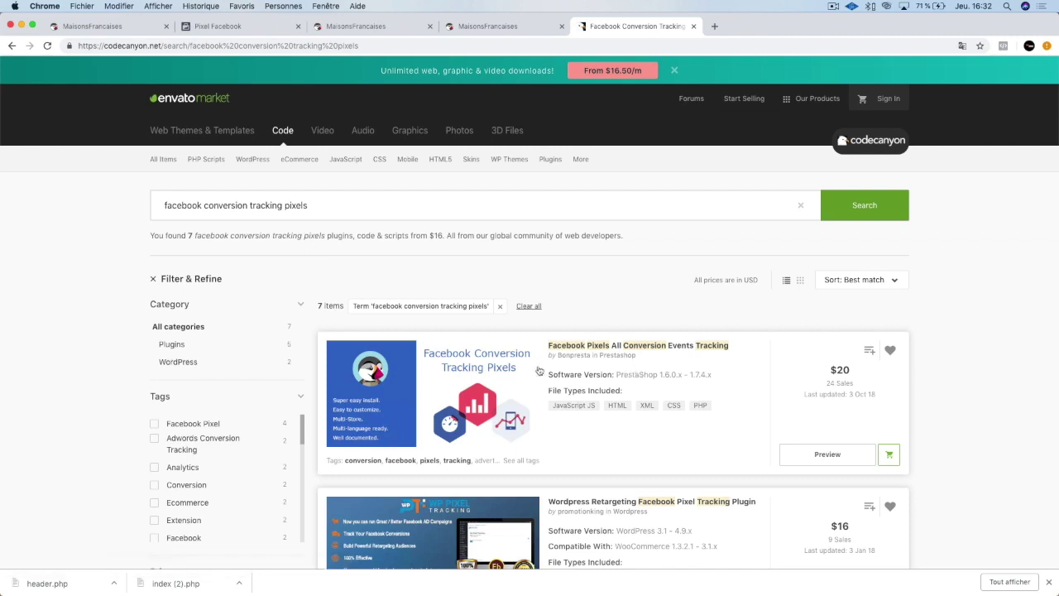
# Open the Facebook Pixels All Conversion Events Tracking item and start its US$20 checkout.
pyautogui.click(496, 372)
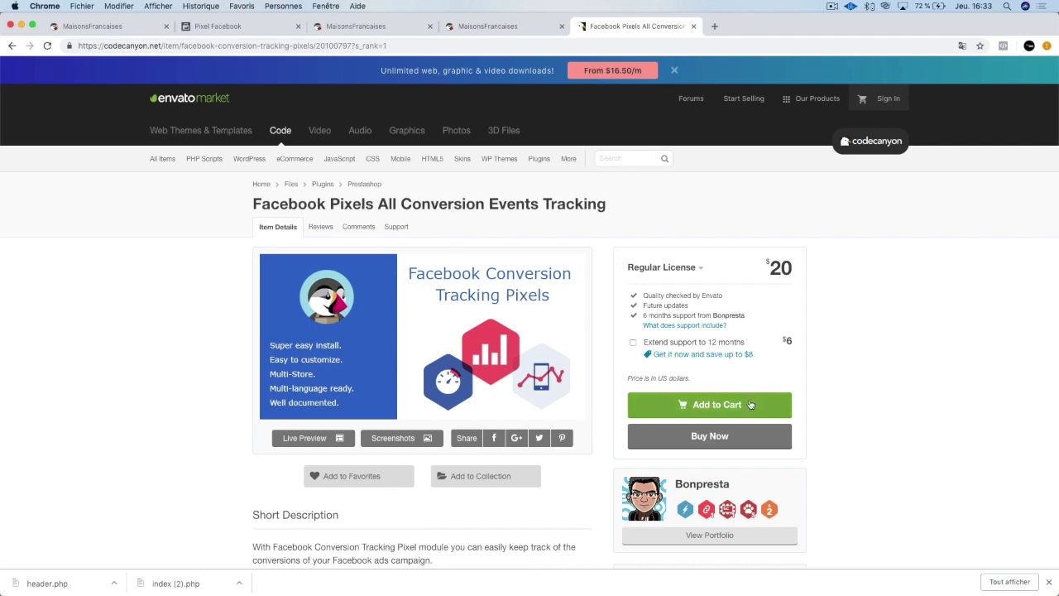
pyautogui.click(723, 438)
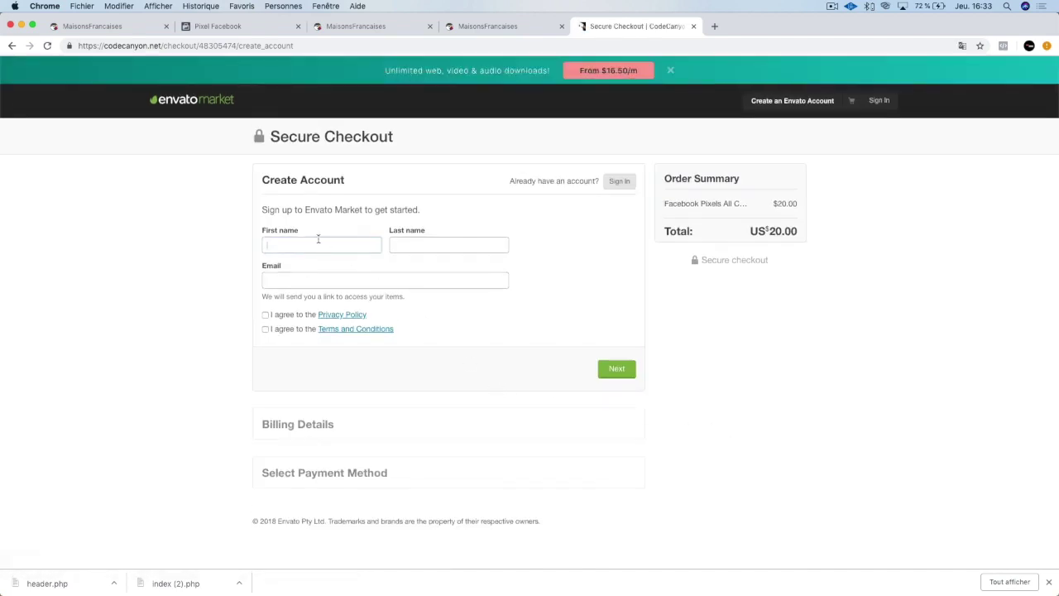
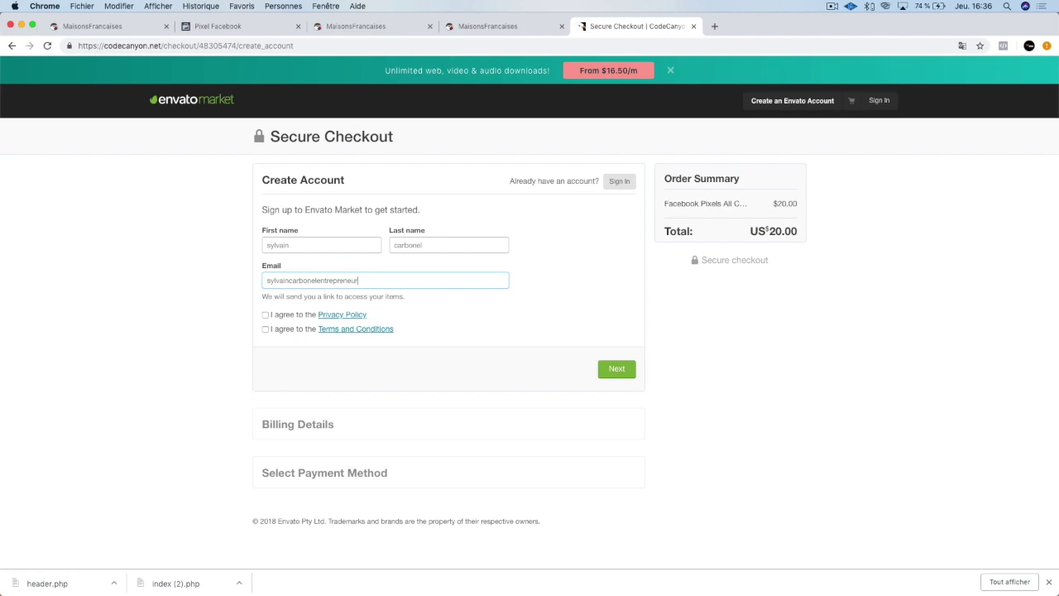
# Finish CodeCanyon sign-up with the account e-mail, accept the Privacy Policy, and pay via PayPal.
pyautogui.click(289, 317)
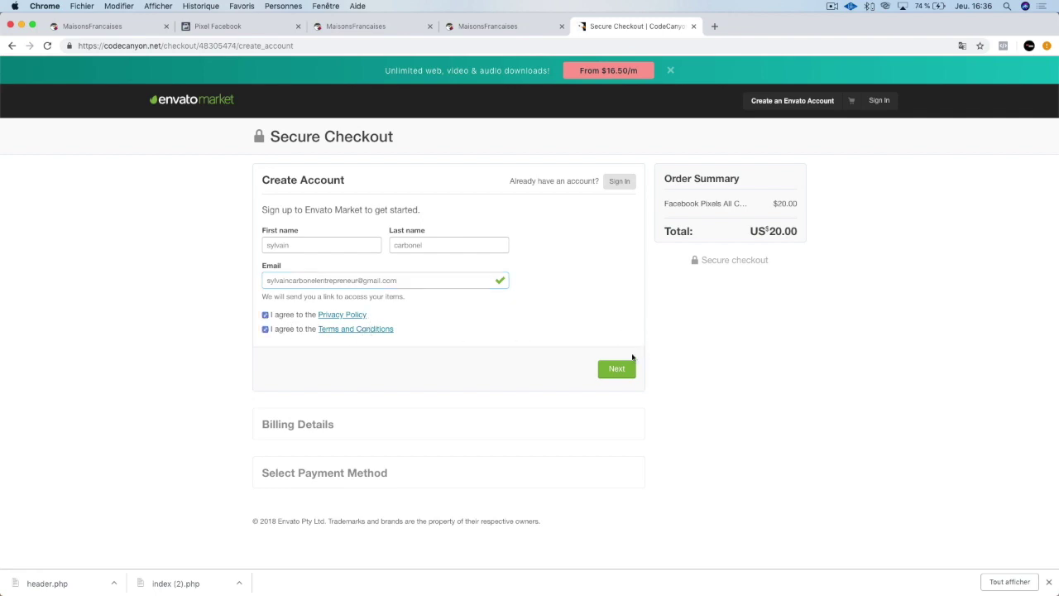
pyautogui.click(621, 371)
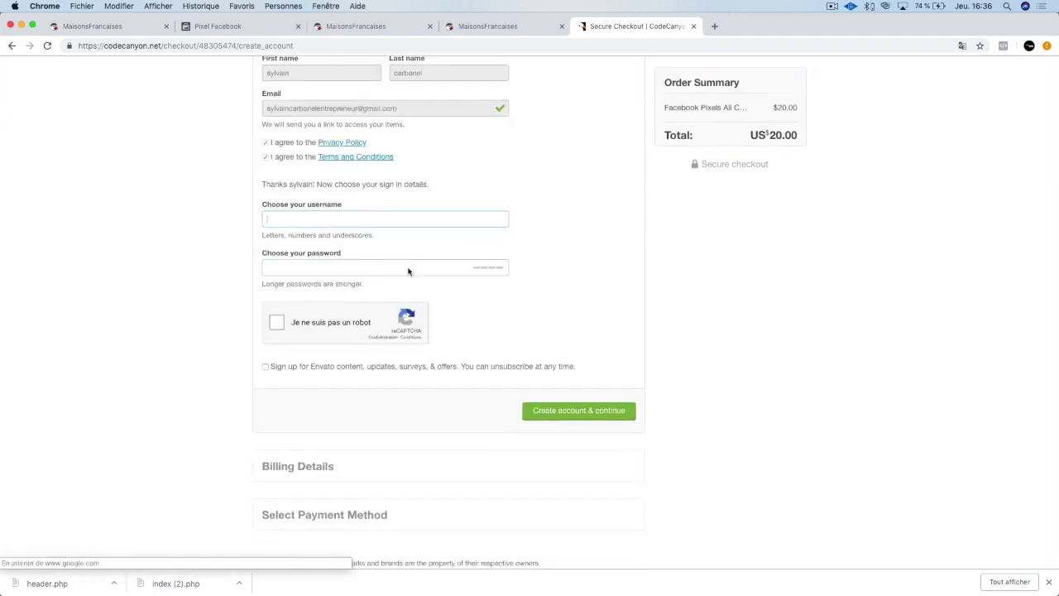
pyautogui.click(335, 215)
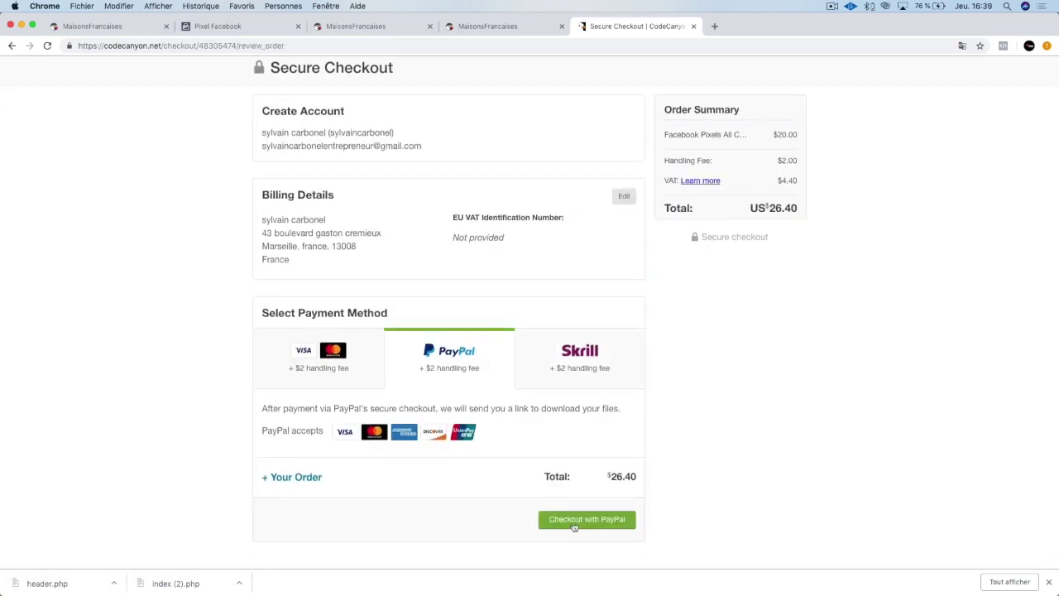
pyautogui.click(574, 526)
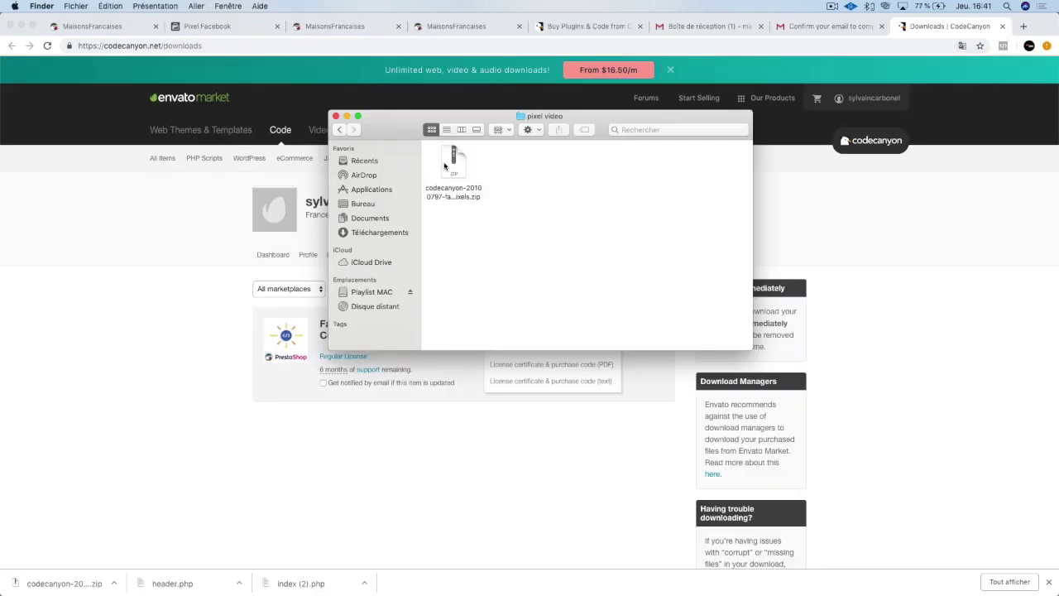
# Unzip the downloaded module archive, tidy the icons, and open the codecanyon pixels folder.
pyautogui.doubleClick(457, 163)
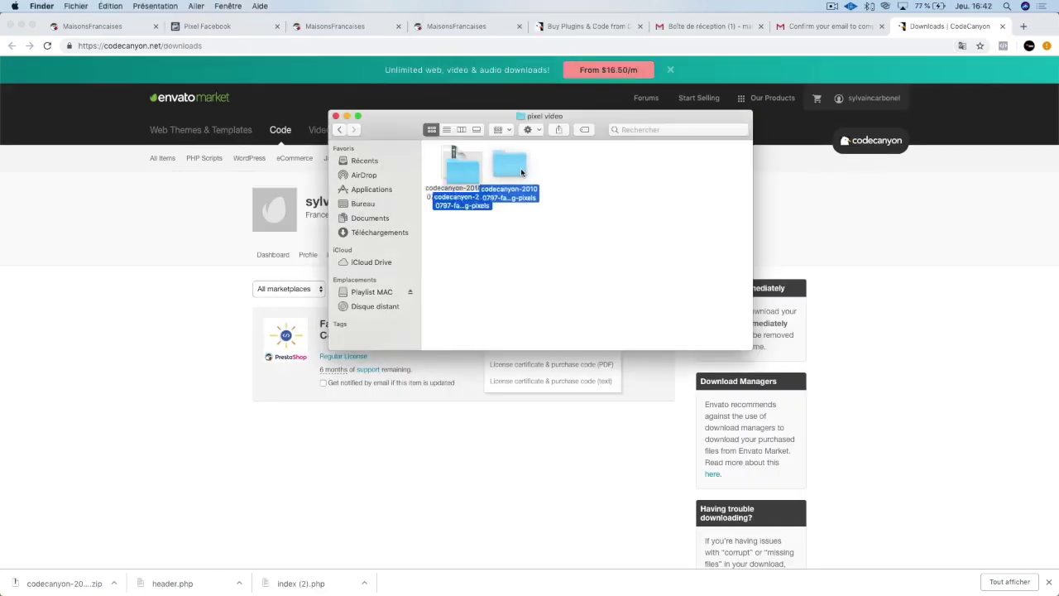
pyautogui.click(681, 193)
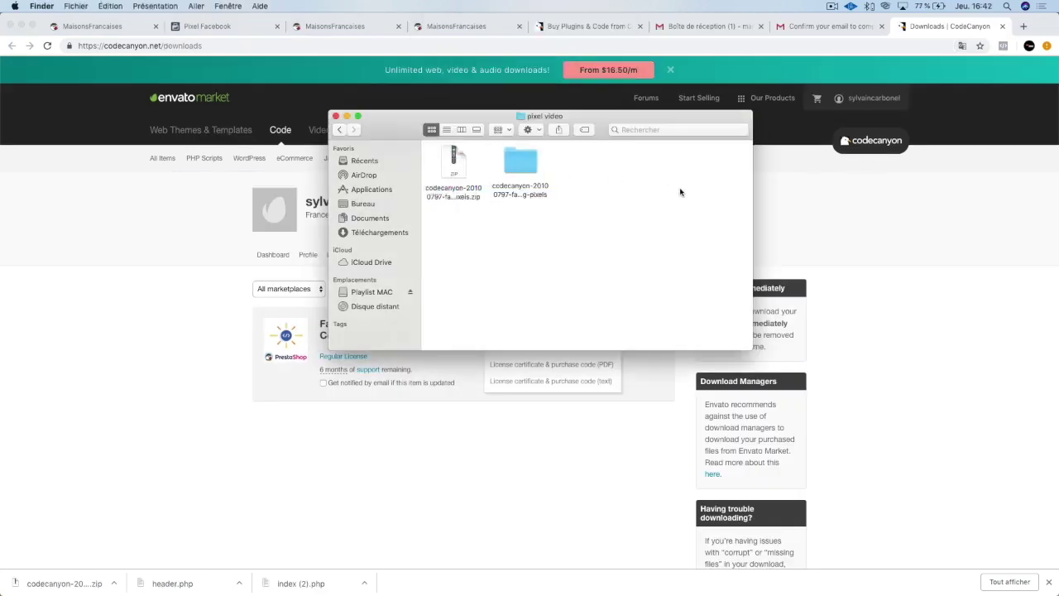
pyautogui.rightClick(608, 216)
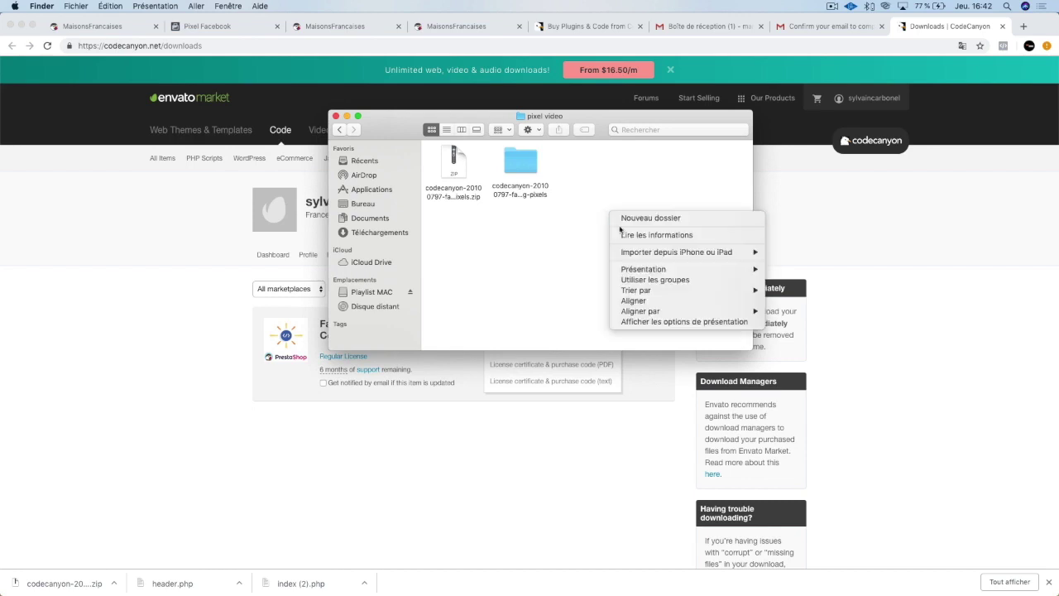
pyautogui.click(650, 299)
pyautogui.doubleClick(520, 166)
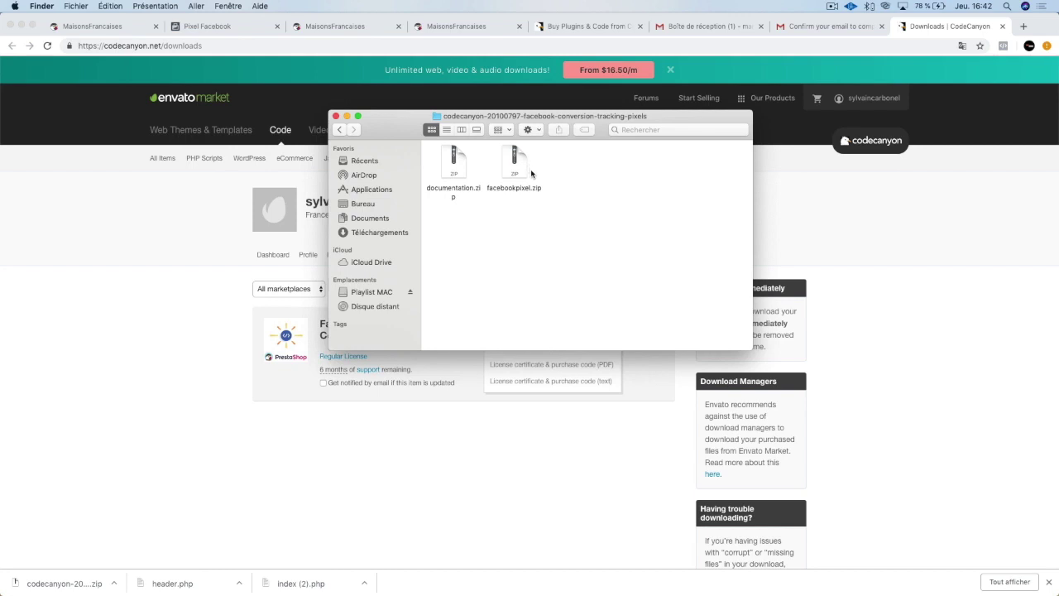
# Unzip facebookpixel.zip and inspect the resulting facebookpixel folder's contents.
pyautogui.doubleClick(514, 167)
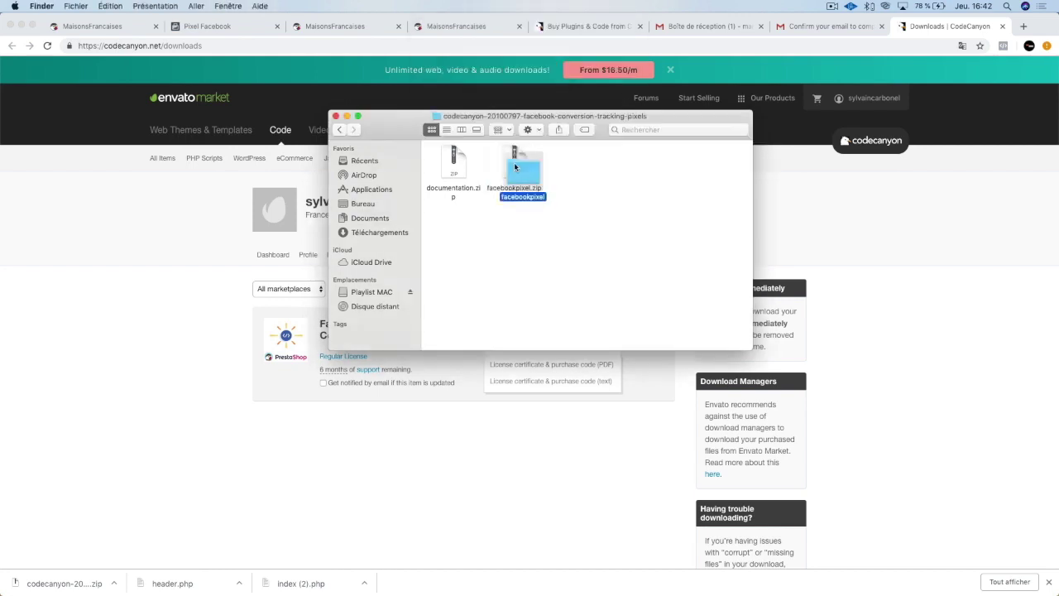
pyautogui.moveTo(517, 169); pyautogui.dragTo(576, 166)
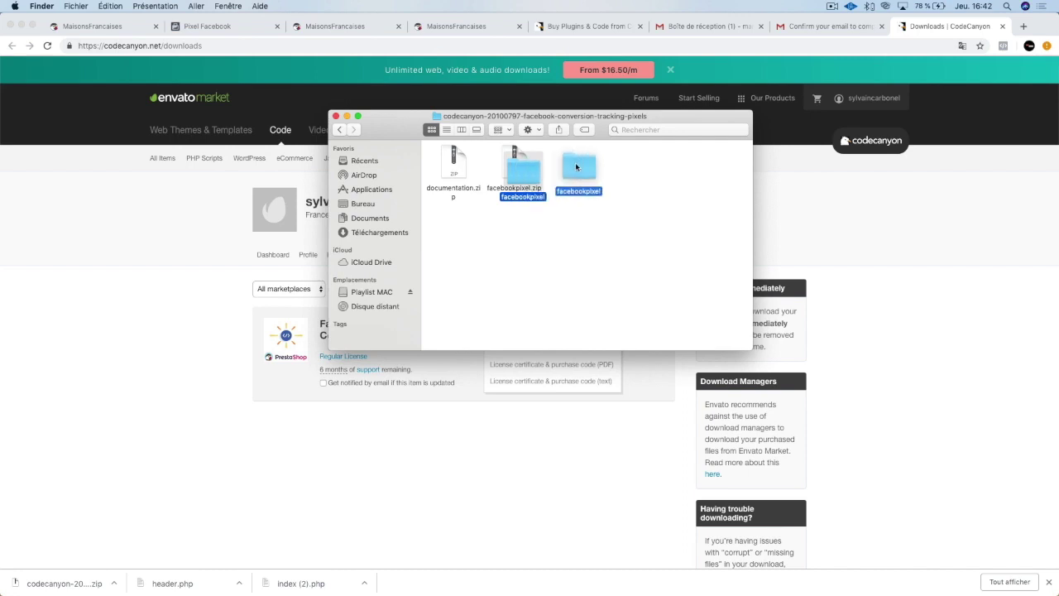
pyautogui.doubleClick(577, 166)
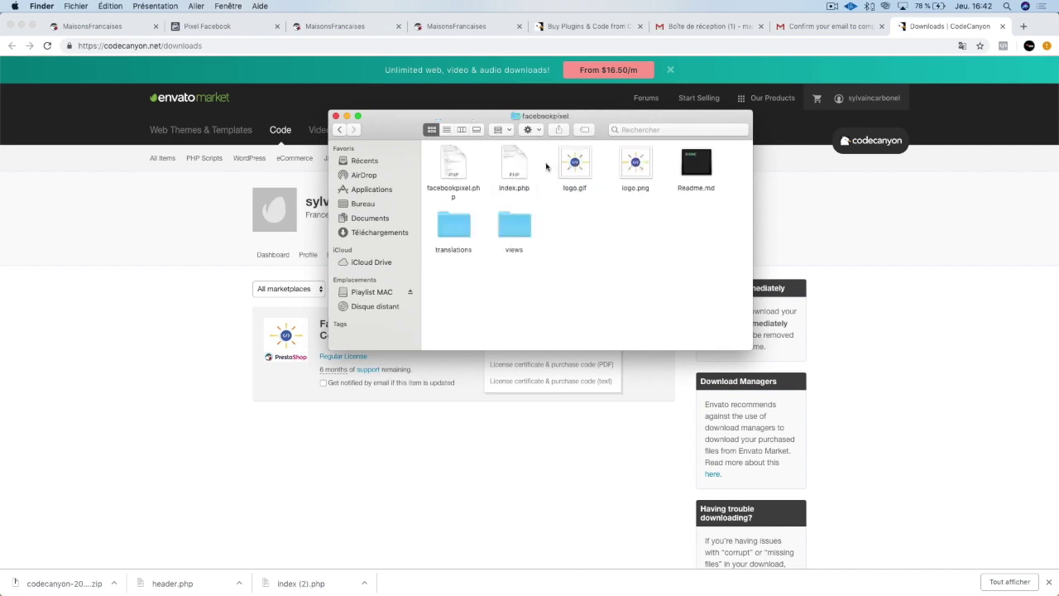
pyautogui.click(448, 228)
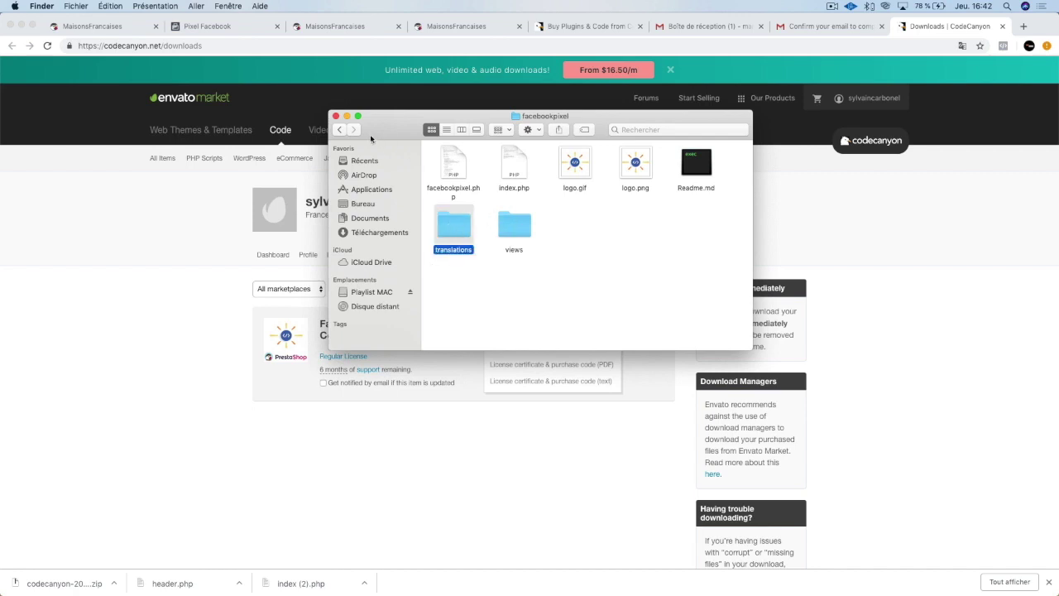
pyautogui.click(339, 129)
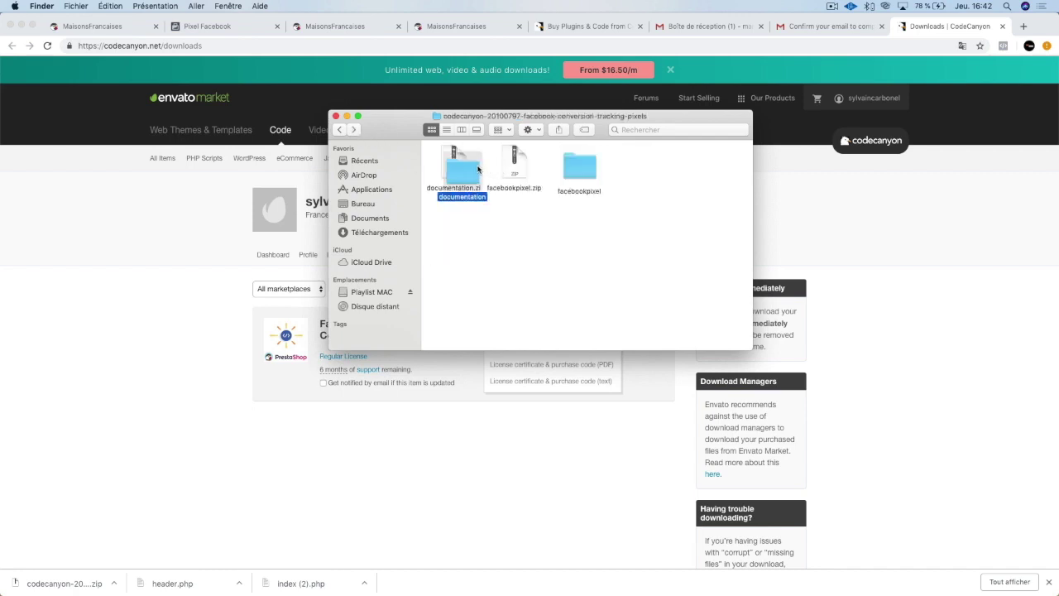
# Unzip documentation.zip and open its index.html documentation page in the browser.
pyautogui.doubleClick(478, 170)
pyautogui.click(508, 168)
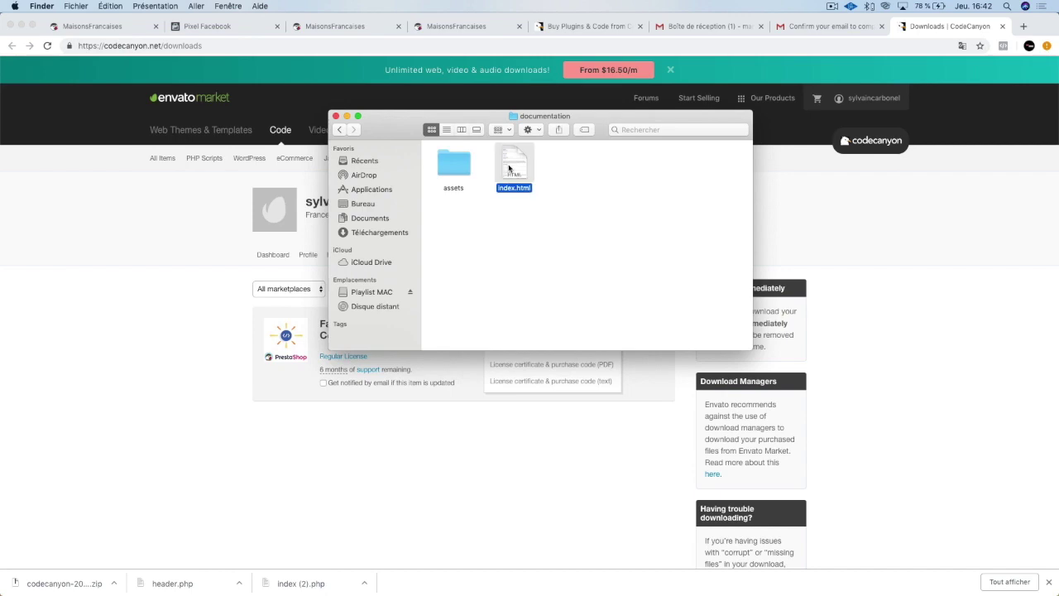
pyautogui.doubleClick(509, 169)
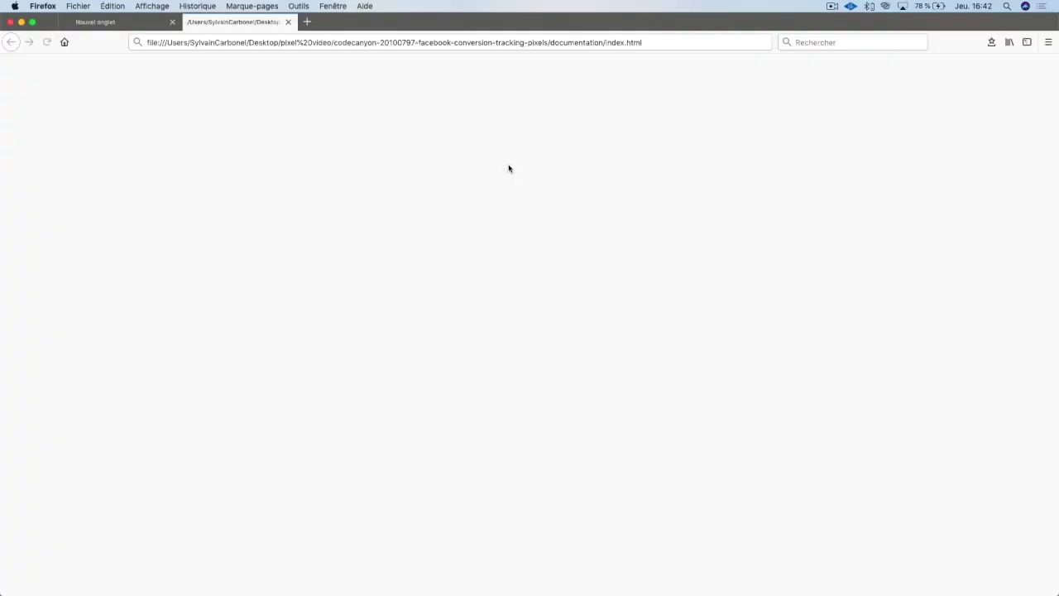
pyautogui.scroll(-1, 485, 301)
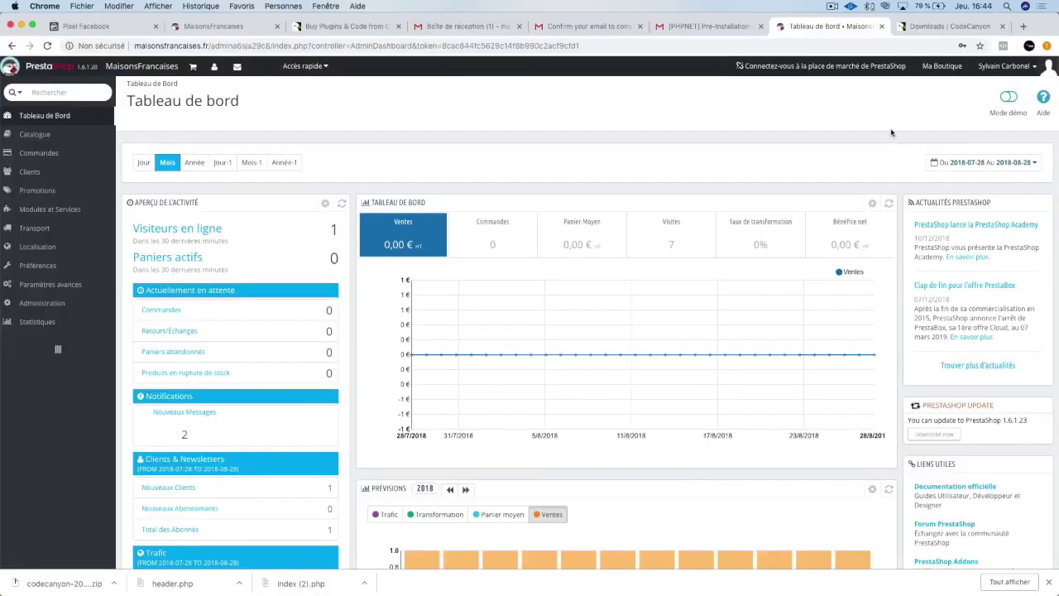
# In Modules et Services, add a new module using facebookpixel.zip from Bureau > pixel video > codecanyon.
pyautogui.click(169, 212)
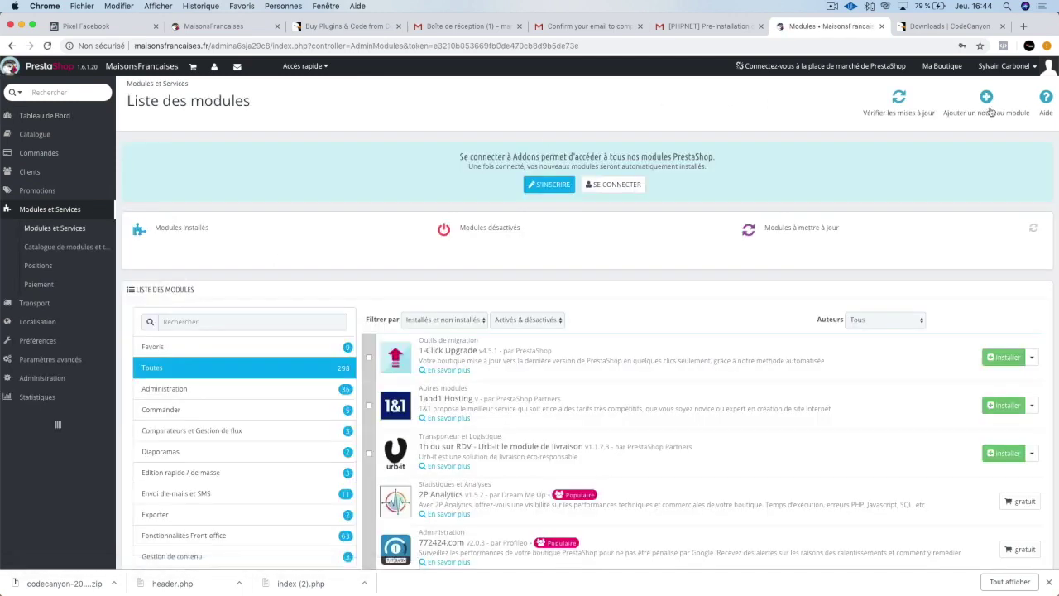
pyautogui.click(988, 103)
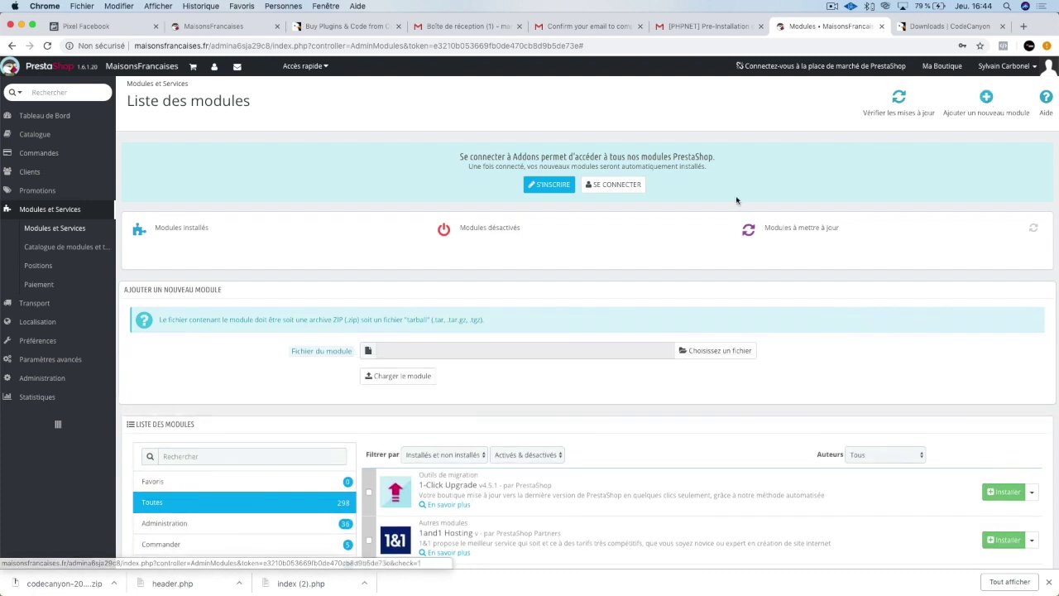
pyautogui.click(712, 357)
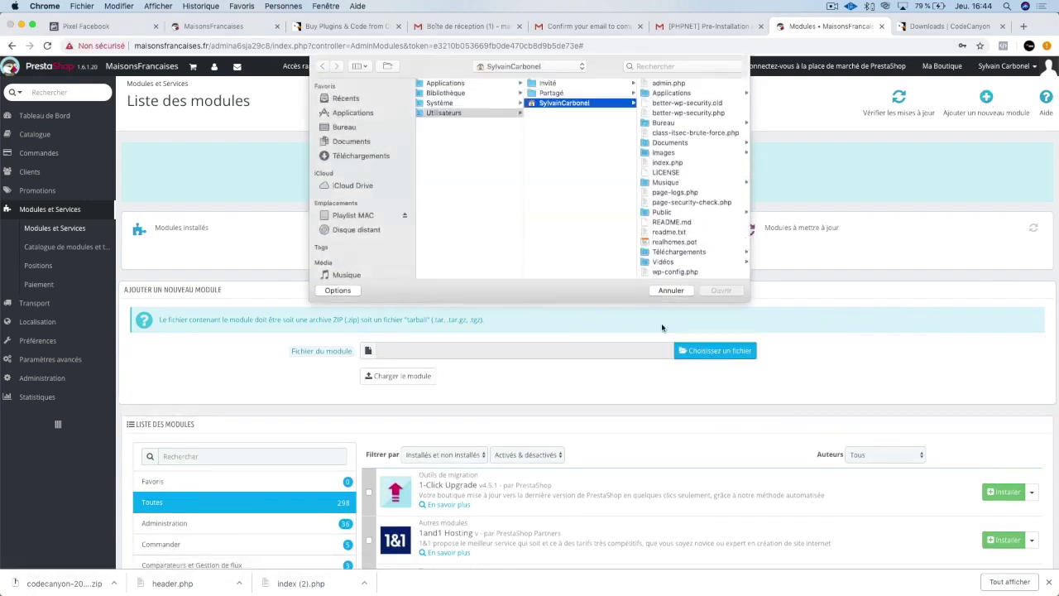
pyautogui.click(369, 129)
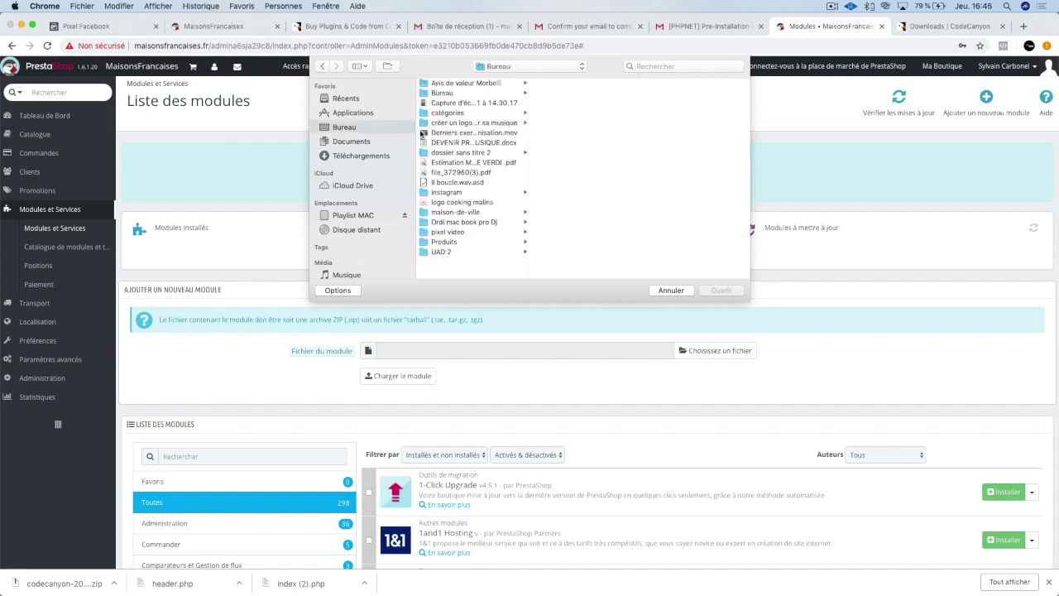
pyautogui.click(459, 233)
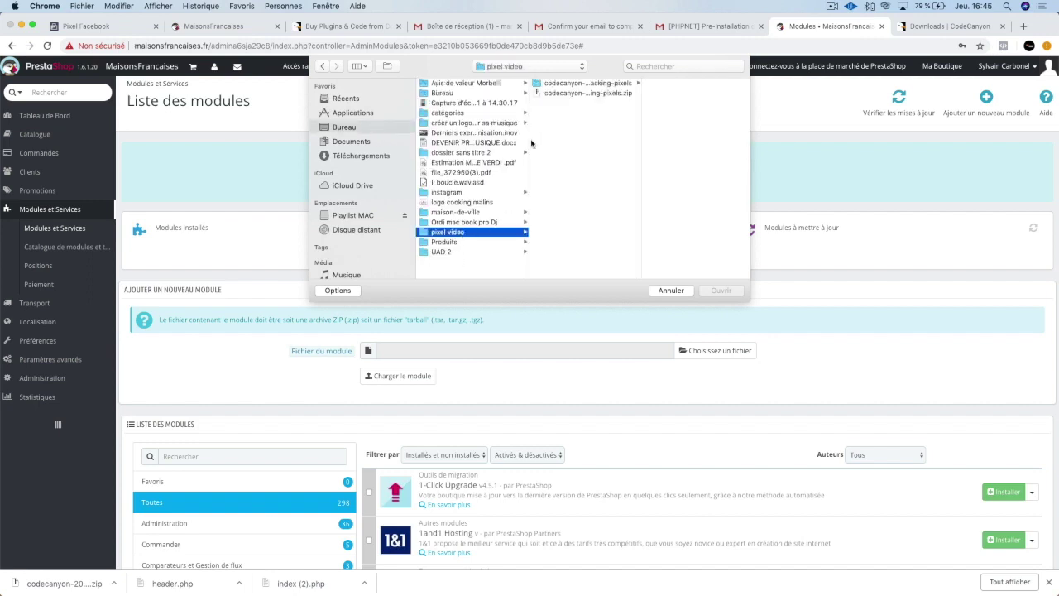
pyautogui.click(583, 85)
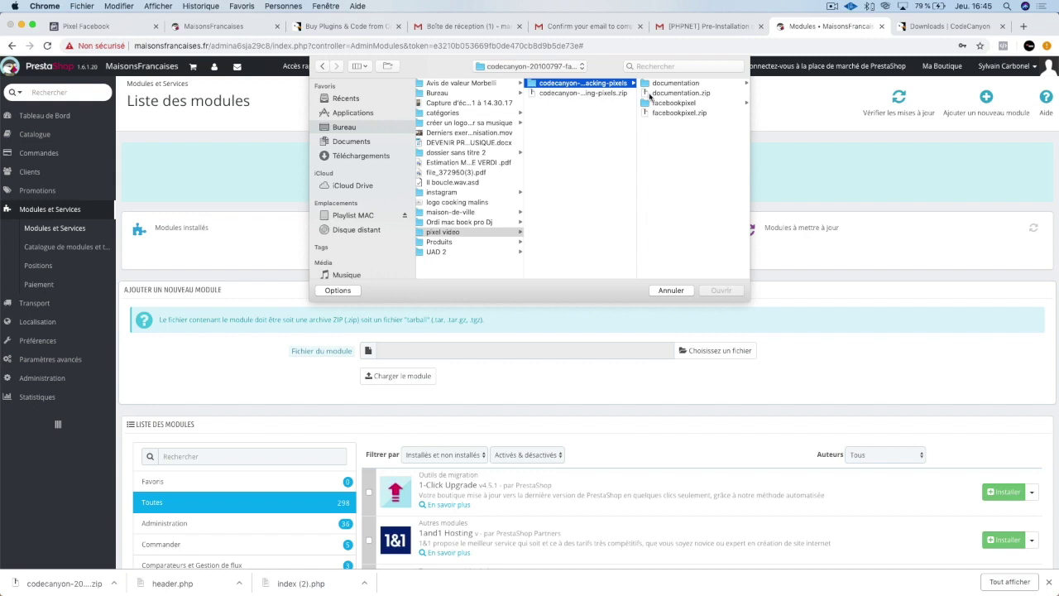
pyautogui.click(673, 113)
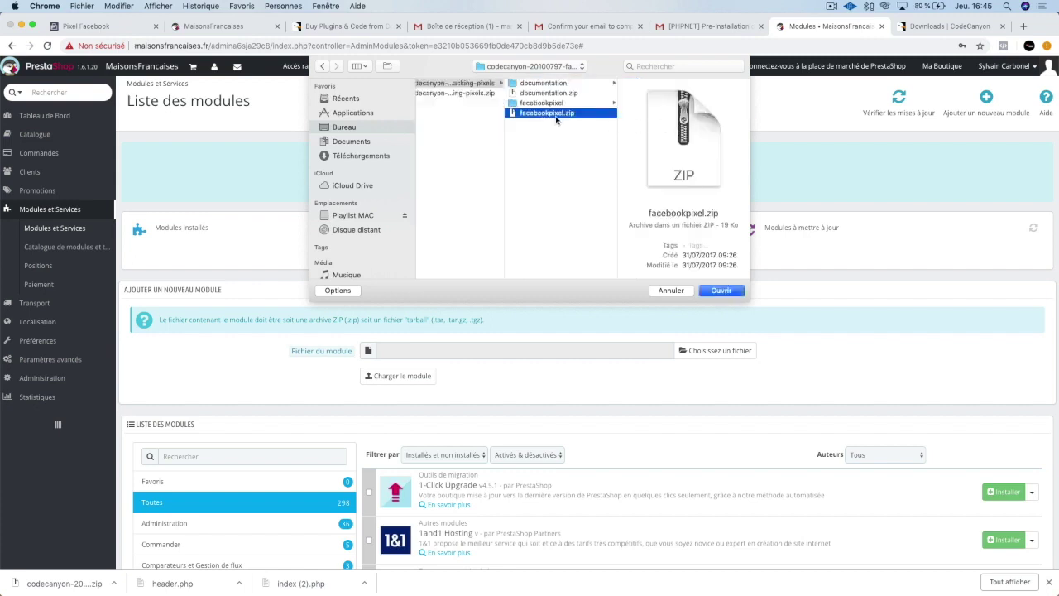
pyautogui.click(717, 291)
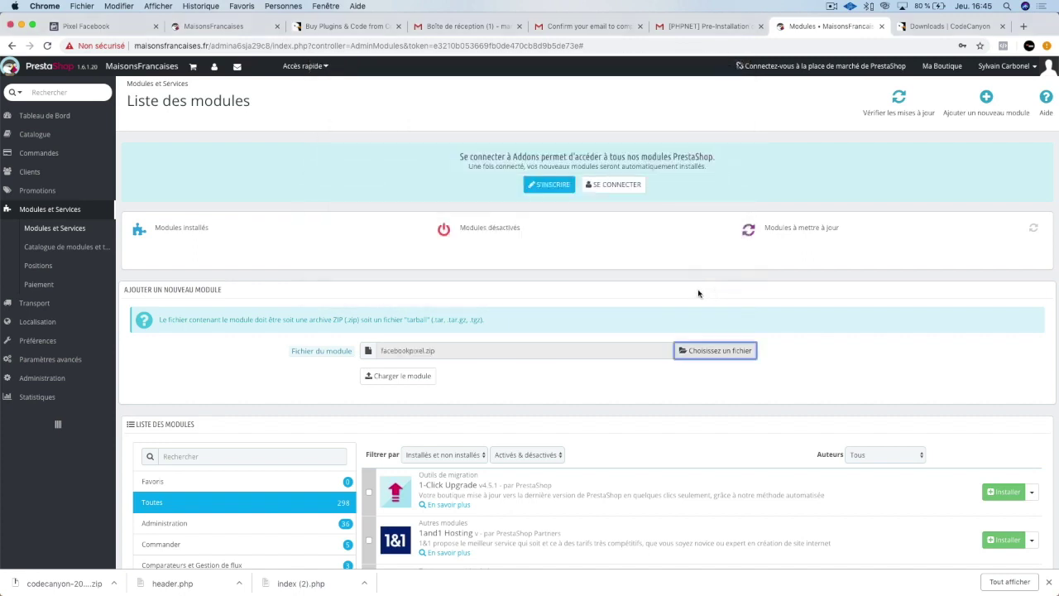
# Upload facebookpixel.zip and install the 'Pixels de suivi de conversion de Facebook' module.
pyautogui.click(405, 376)
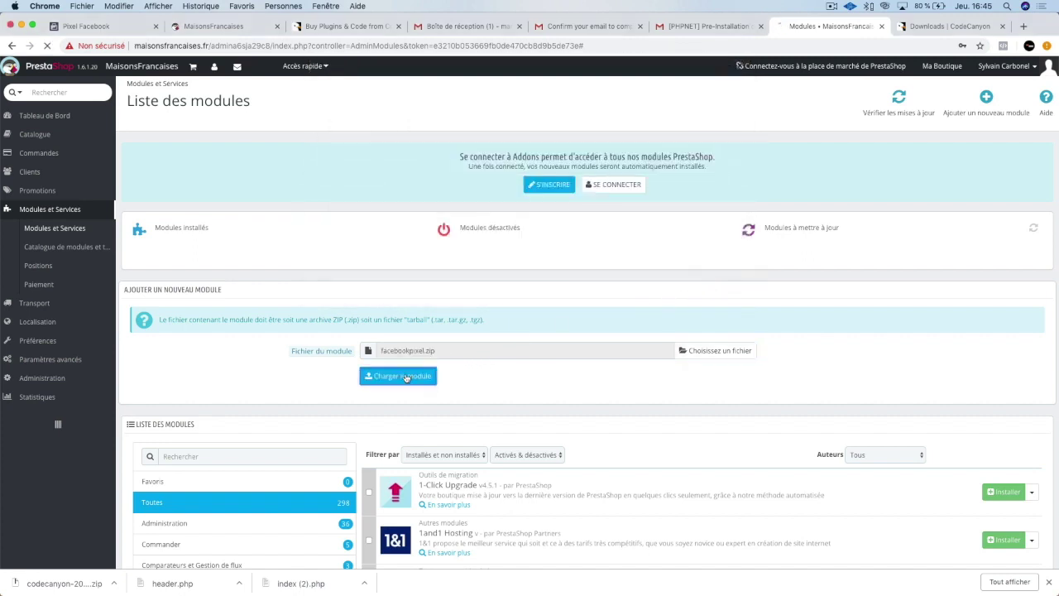
pyautogui.scroll(-1, 460, 395)
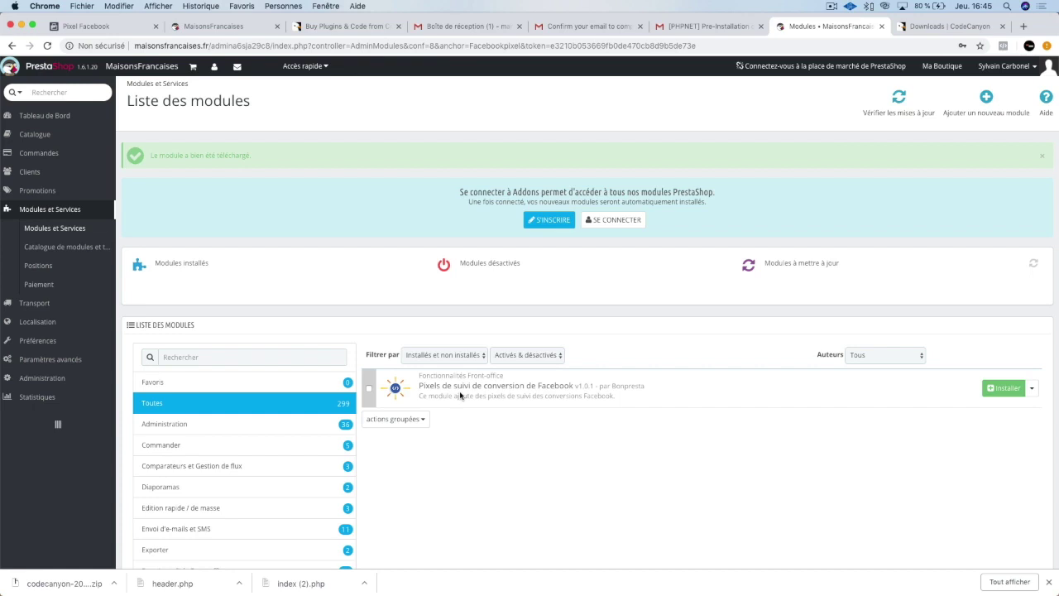
pyautogui.click(1001, 392)
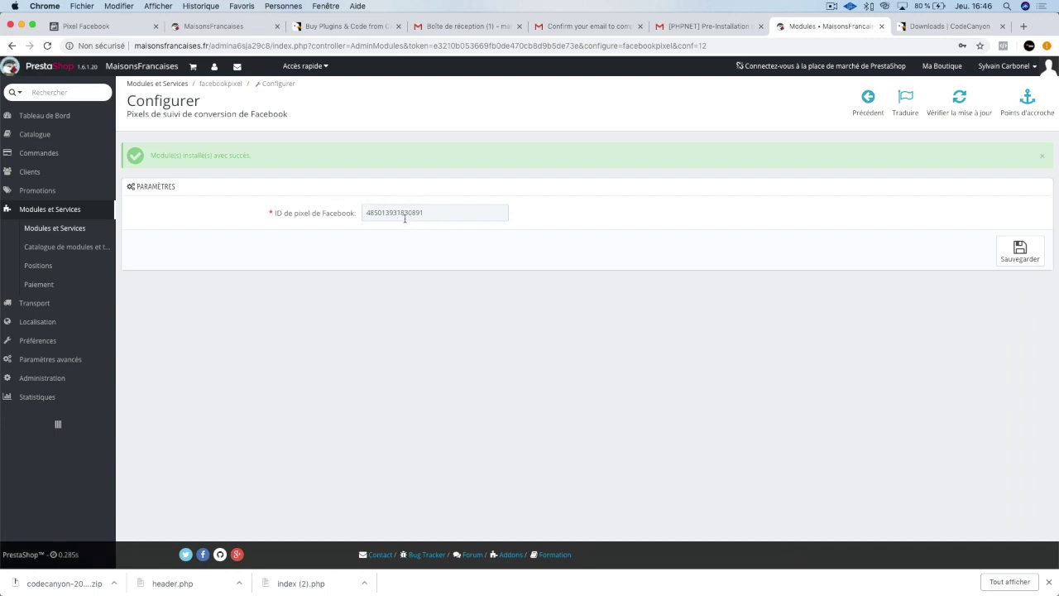
# Show Facebook's manual pixel code installation steps, with the shop admin tab moved beside it.
pyautogui.click(120, 28)
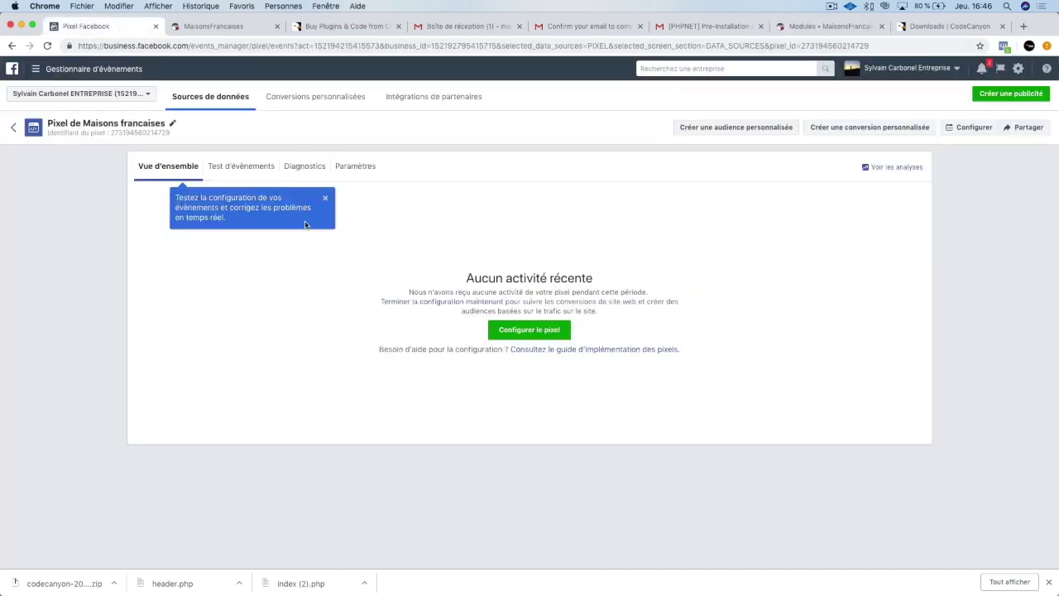
pyautogui.click(519, 330)
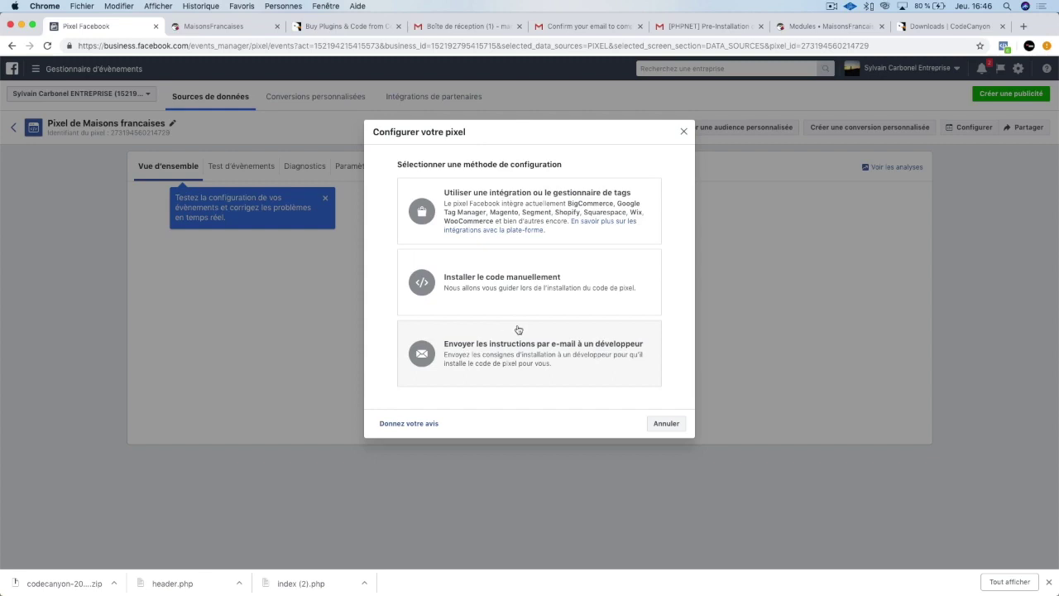
pyautogui.click(516, 291)
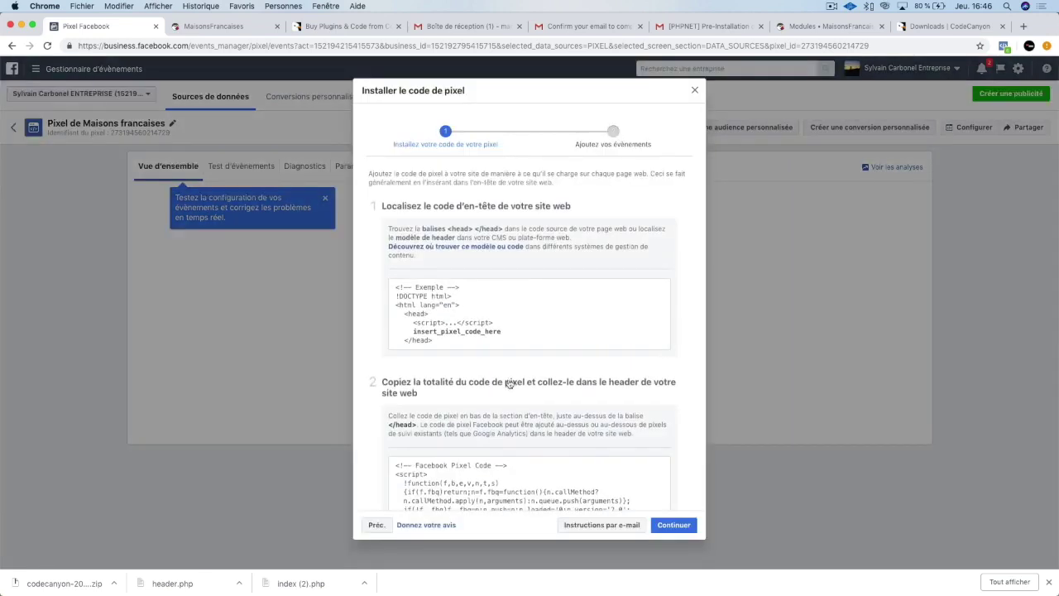
pyautogui.scroll(-5, 509, 383)
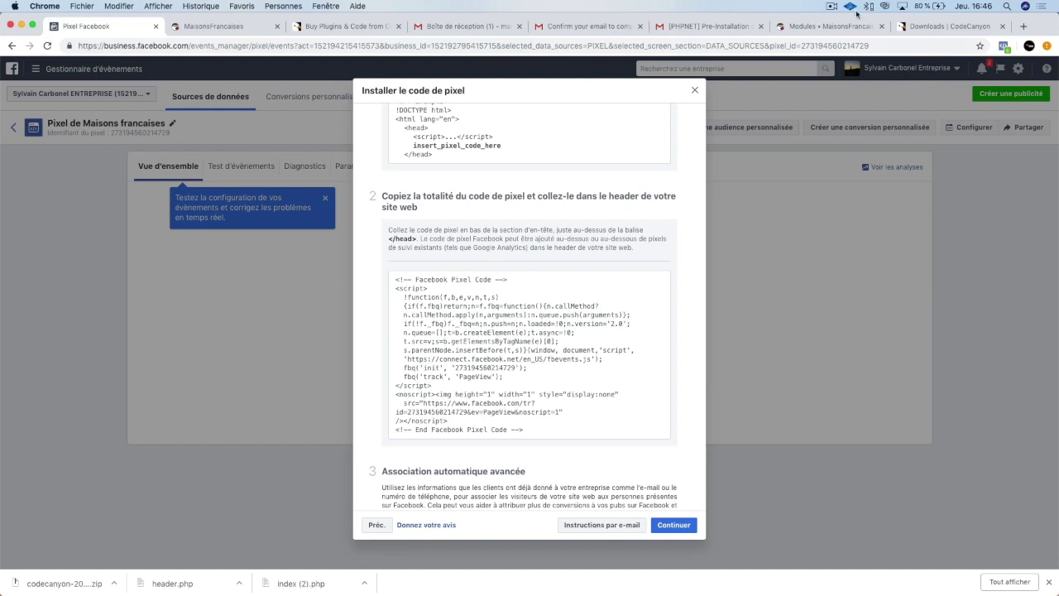
pyautogui.moveTo(836, 27); pyautogui.dragTo(233, 29)
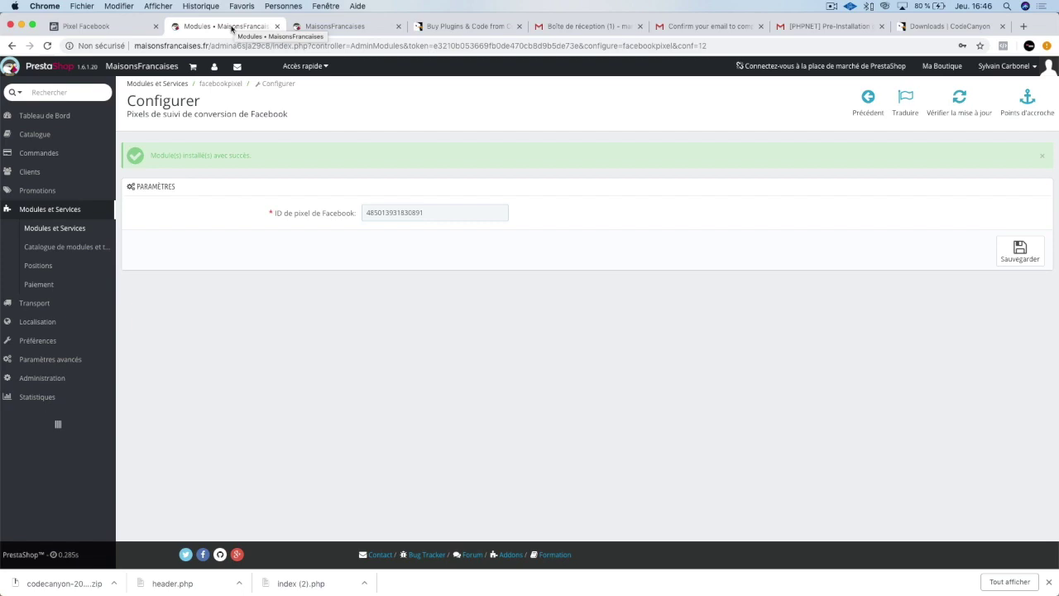
# Copy the pixel code from Facebook and paste it into the module's ID de pixel de Facebook field.
pyautogui.click(124, 26)
pyautogui.click(496, 361)
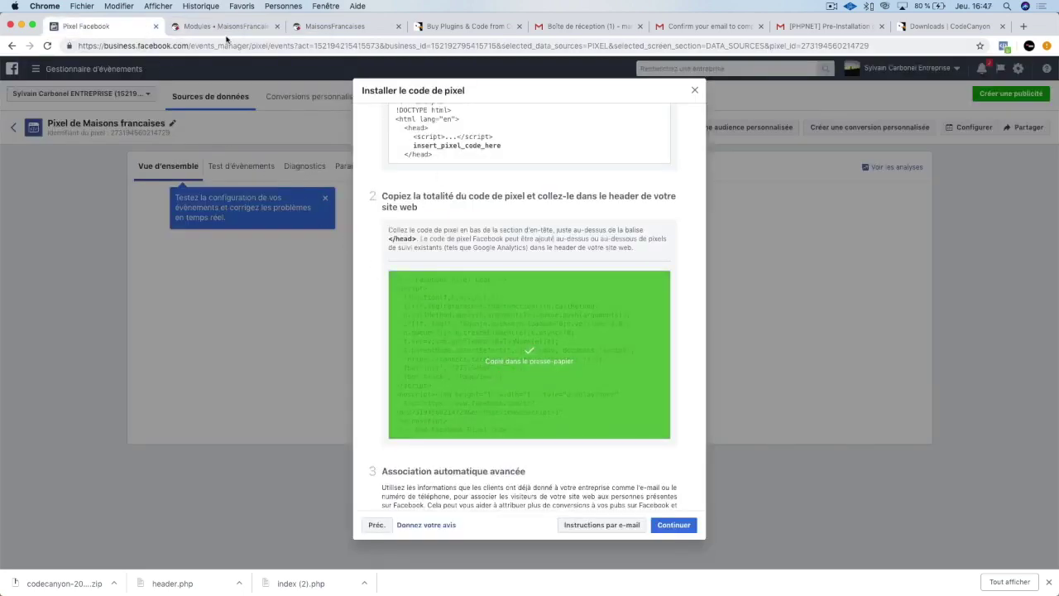
pyautogui.click(223, 31)
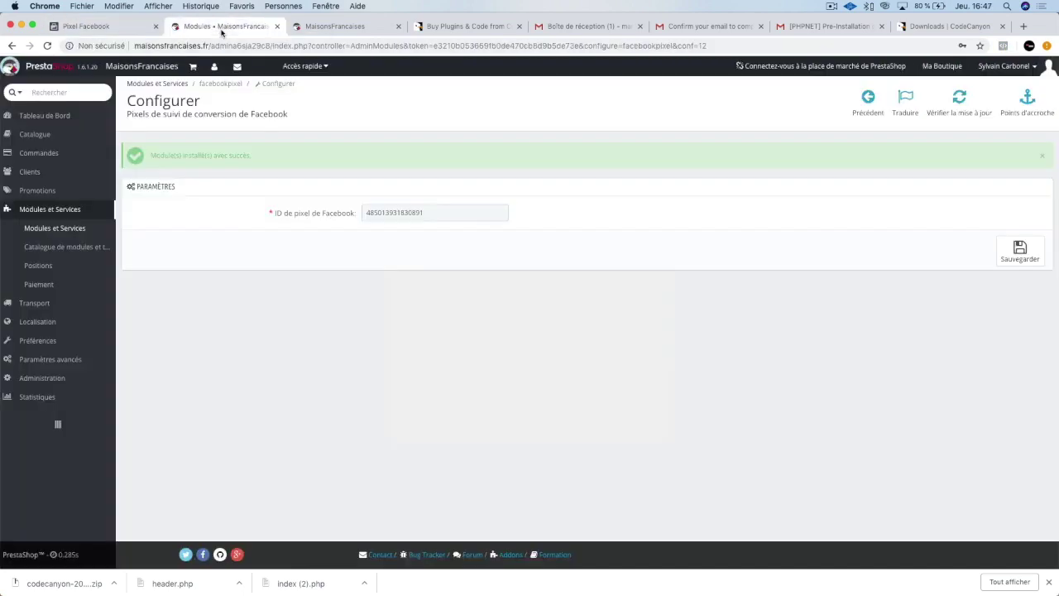
pyautogui.doubleClick(392, 211)
pyautogui.press('super+v')
# Leave only the pixel ID in the field and save the module settings with Sauvegarder.
pyautogui.moveTo(504, 213); pyautogui.dragTo(343, 213)
pyautogui.click(416, 212)
pyautogui.moveTo(447, 212); pyautogui.dragTo(306, 215)
pyautogui.click(394, 220)
pyautogui.moveTo(448, 213); pyautogui.dragTo(277, 214)
pyautogui.press('super+z')
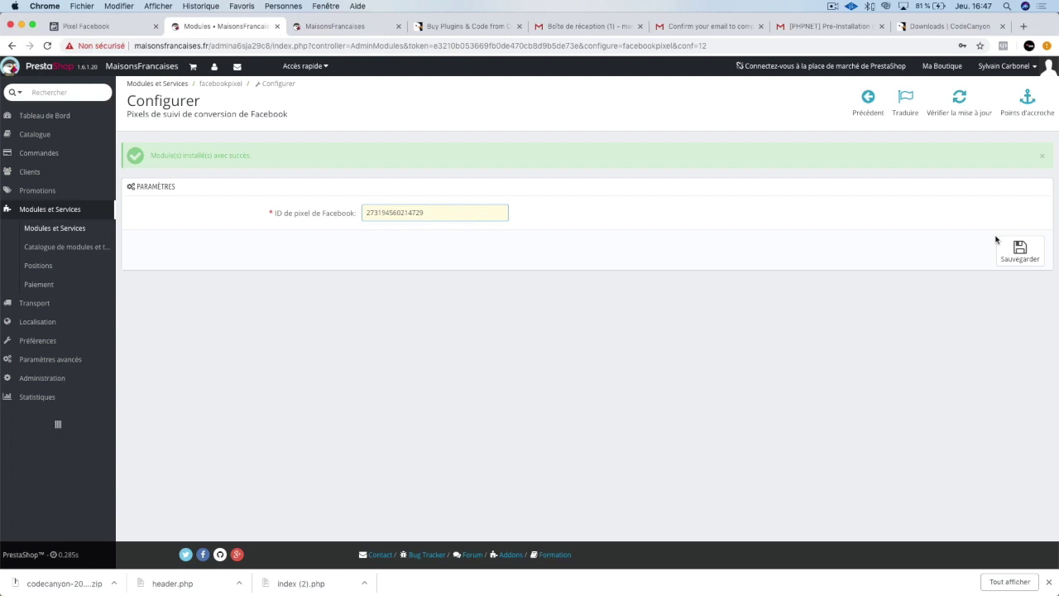
pyautogui.click(1018, 251)
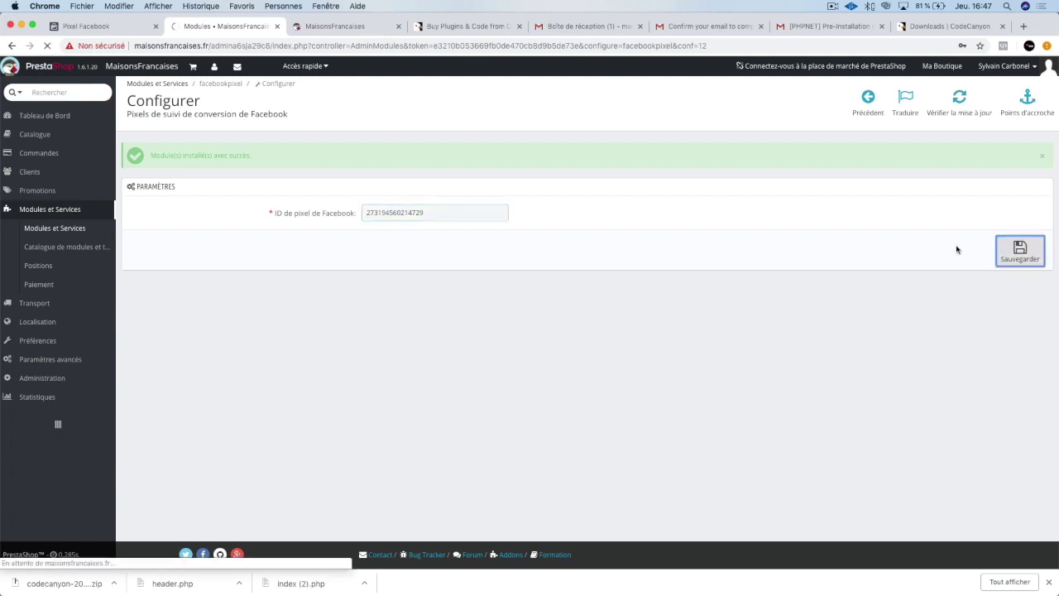
# Reload the shop homepage, confirm Pixel Helper finds one pixel, and copy the shop's URL.
pyautogui.click(349, 28)
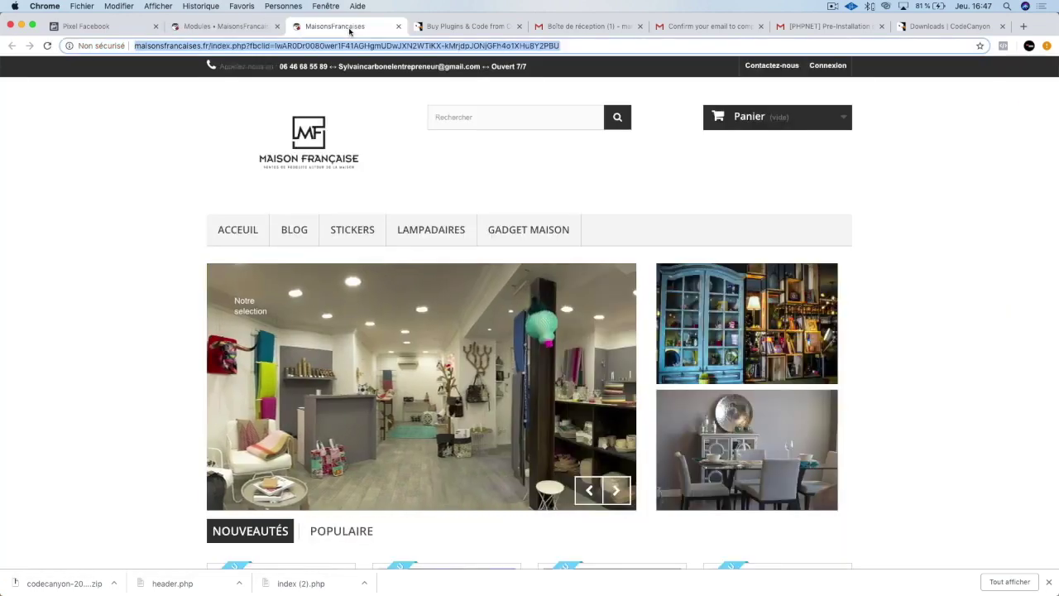
pyautogui.press('Return')
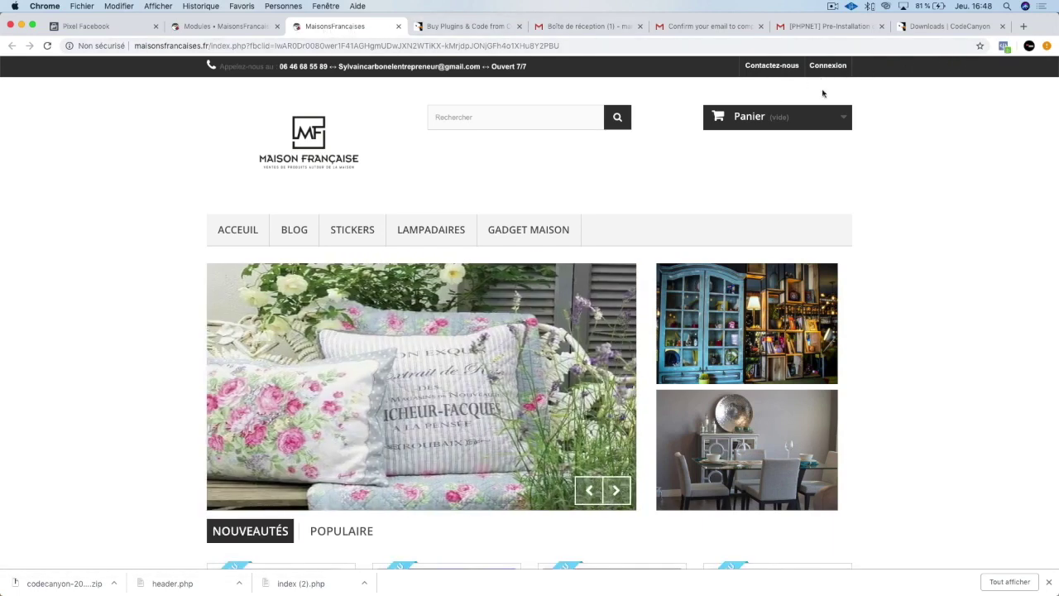
pyautogui.click(1003, 46)
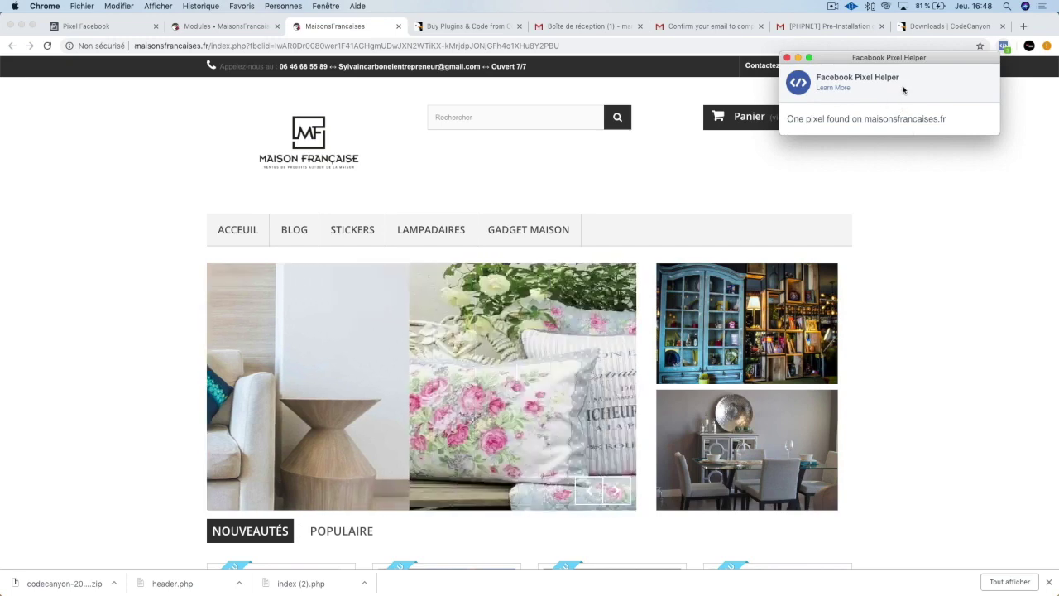
pyautogui.click(282, 42)
pyautogui.click(127, 29)
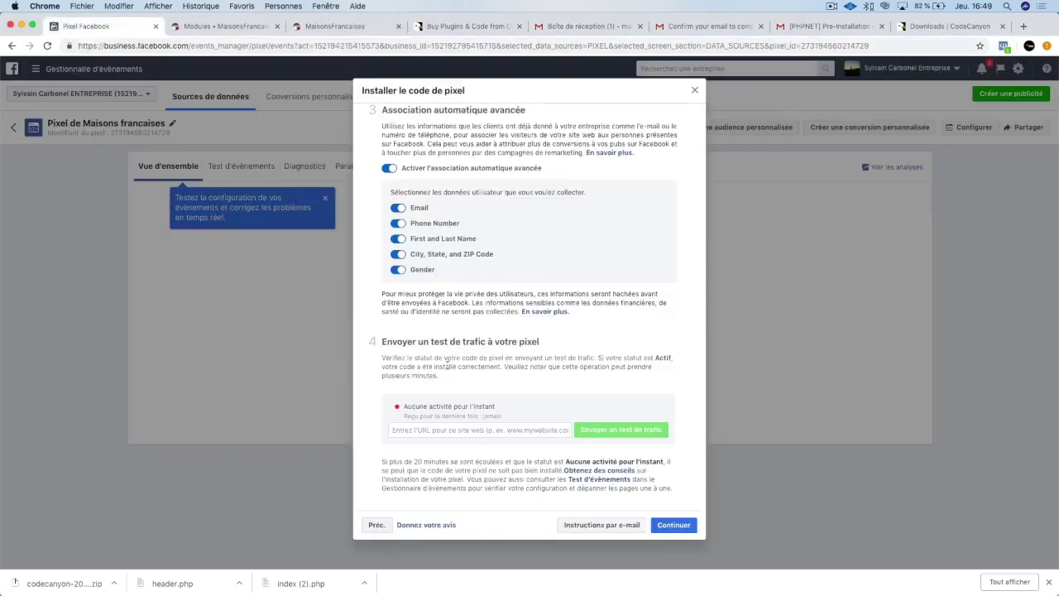
# Paste the shop URL into Facebook's test field and send test traffic, confirming the pixel reads Actif.
pyautogui.click(457, 431)
pyautogui.press('super+v')
pyautogui.click(607, 430)
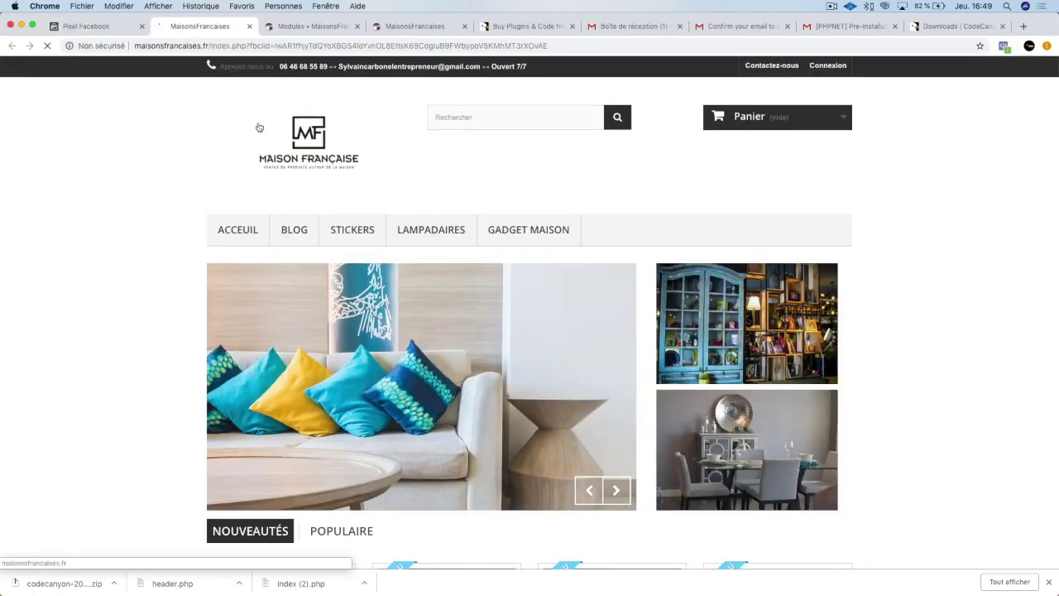
pyautogui.click(87, 27)
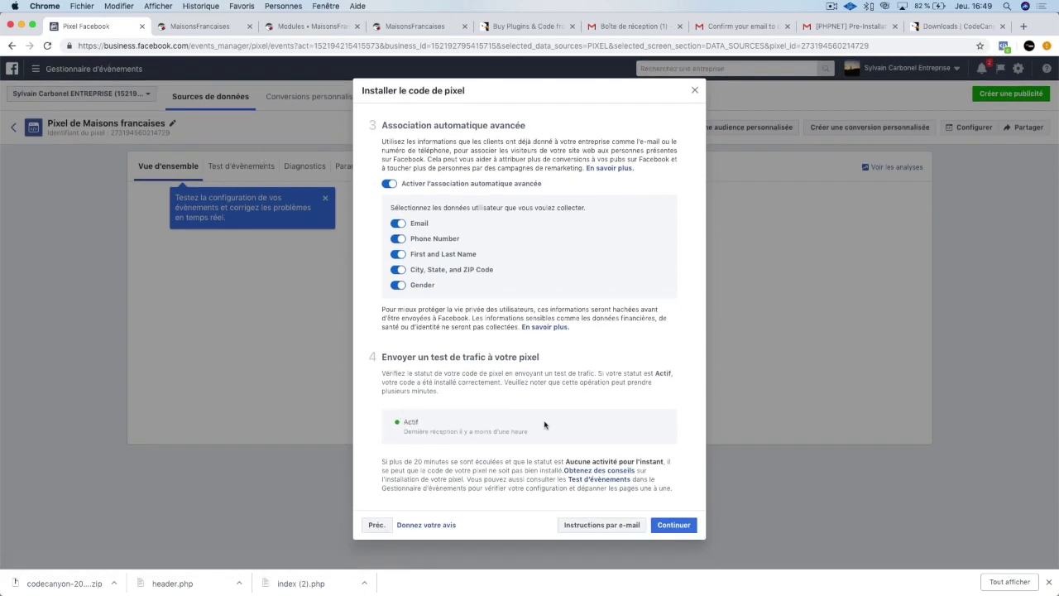
pyautogui.click(209, 30)
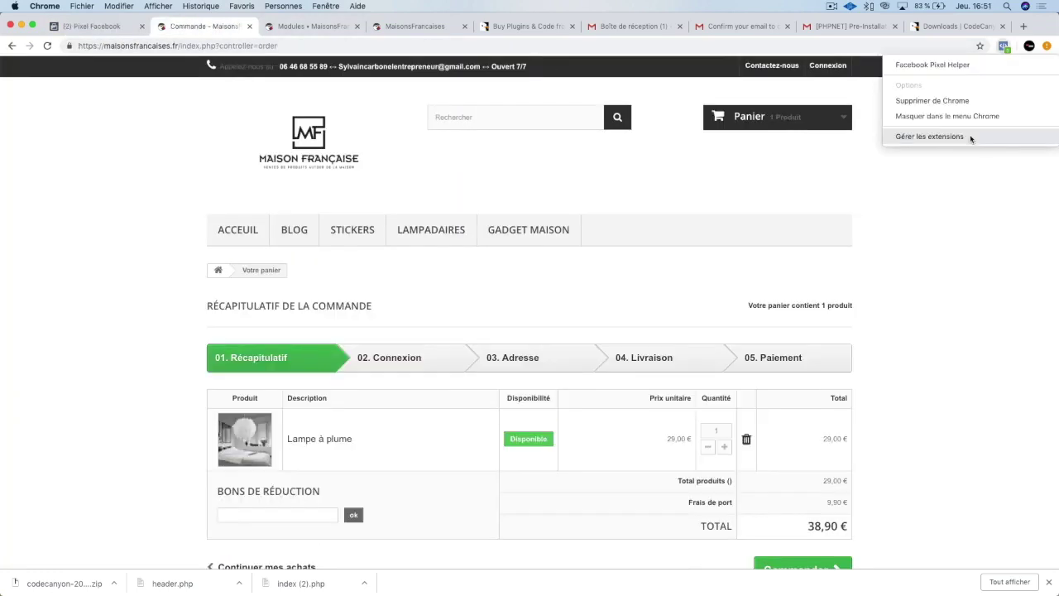
# Verify the Pixel Helper extension is Activé, then check it finds one pixel on maisonsfrancaises.fr.
pyautogui.click(929, 137)
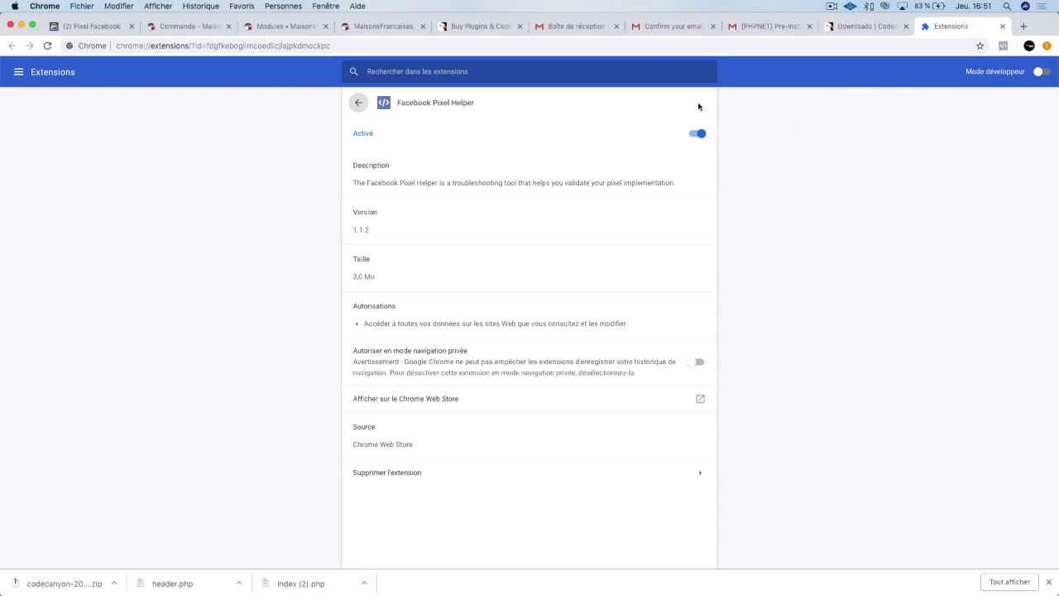
pyautogui.click(1002, 25)
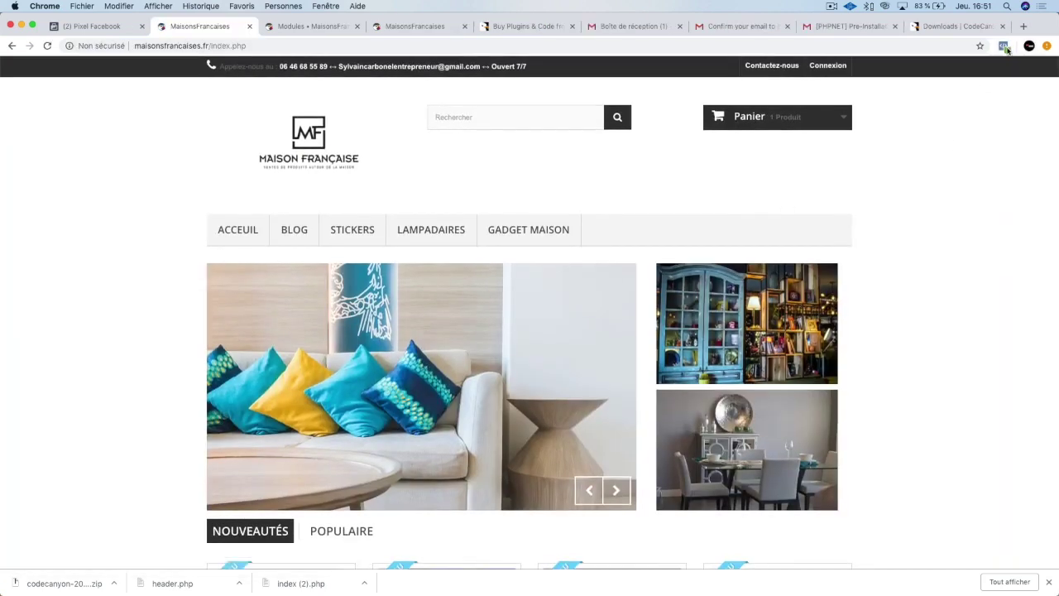
pyautogui.click(1004, 46)
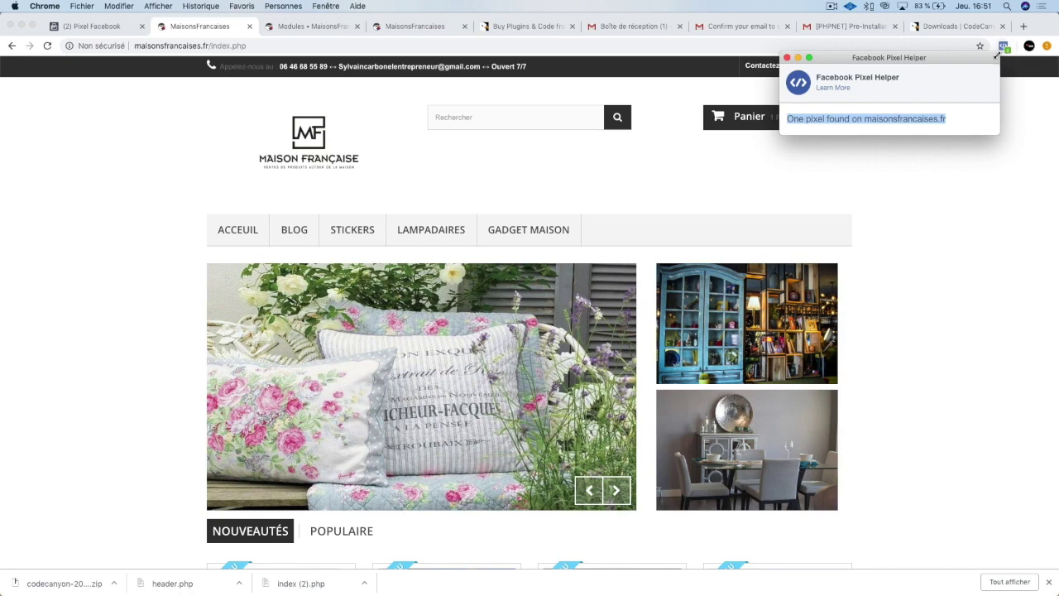
# Dismiss the Pixel Helper popup and scroll down the shop homepage.
pyautogui.click(988, 208)
pyautogui.scroll(-1, 979, 217)
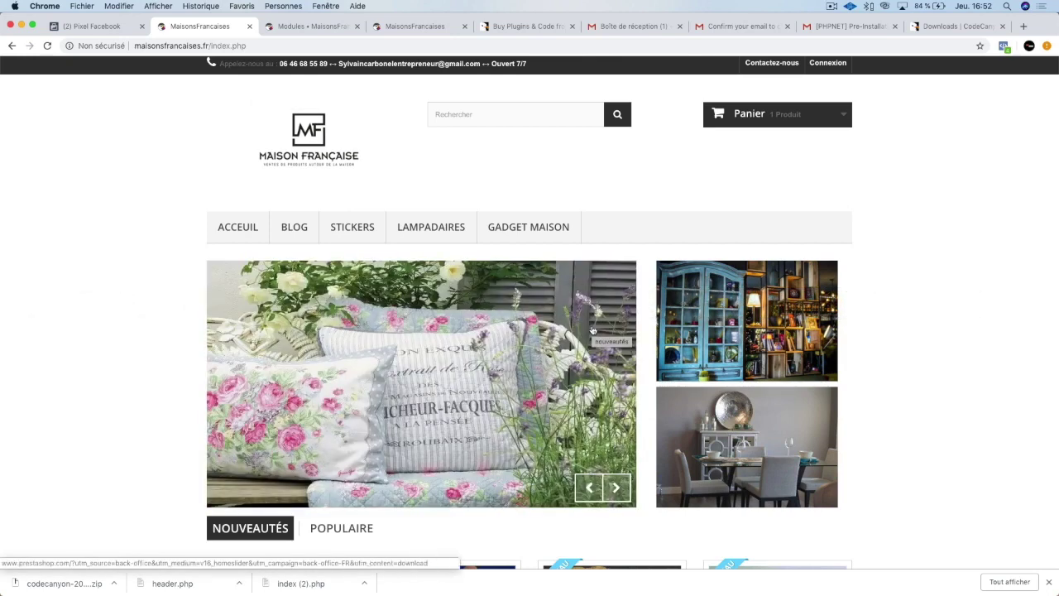
# In a new Chrome tab, load the presenter's entrepreneurship blog homepage by its address and scroll through it.
pyautogui.press('super+t')
pyautogui.write('sylvaincarbonelentrepreneur.com')
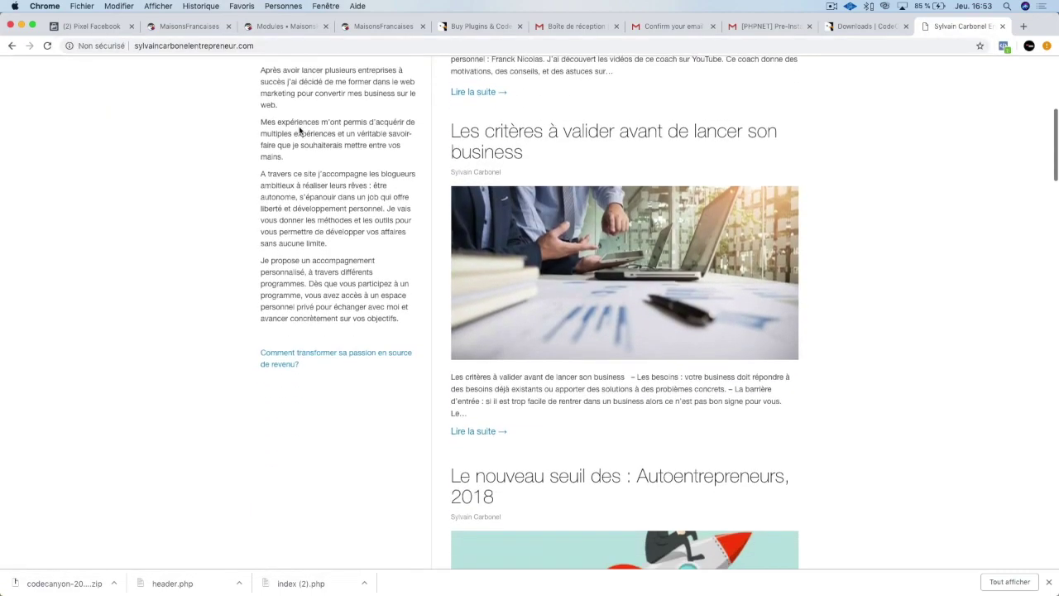
pyautogui.scroll(-1, 317, 331)
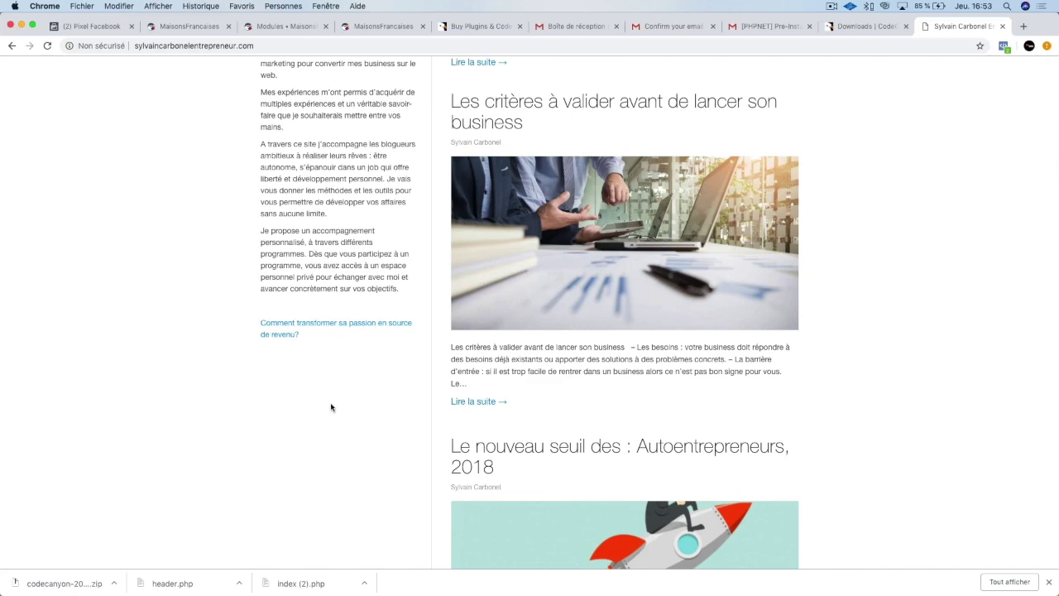
pyautogui.scroll(-3, 324, 163)
pyautogui.scroll(8, 322, 166)
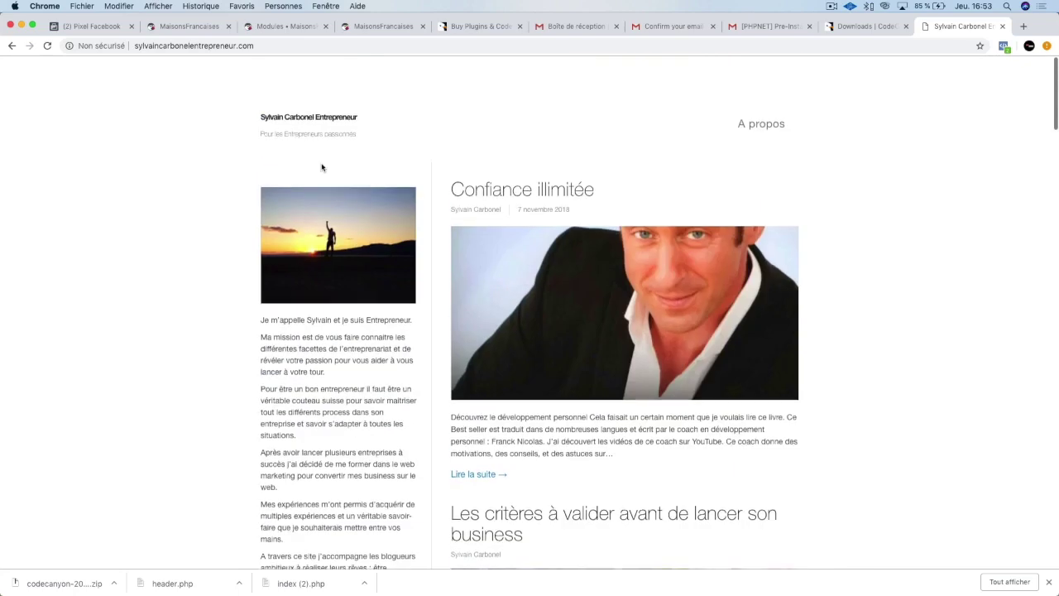